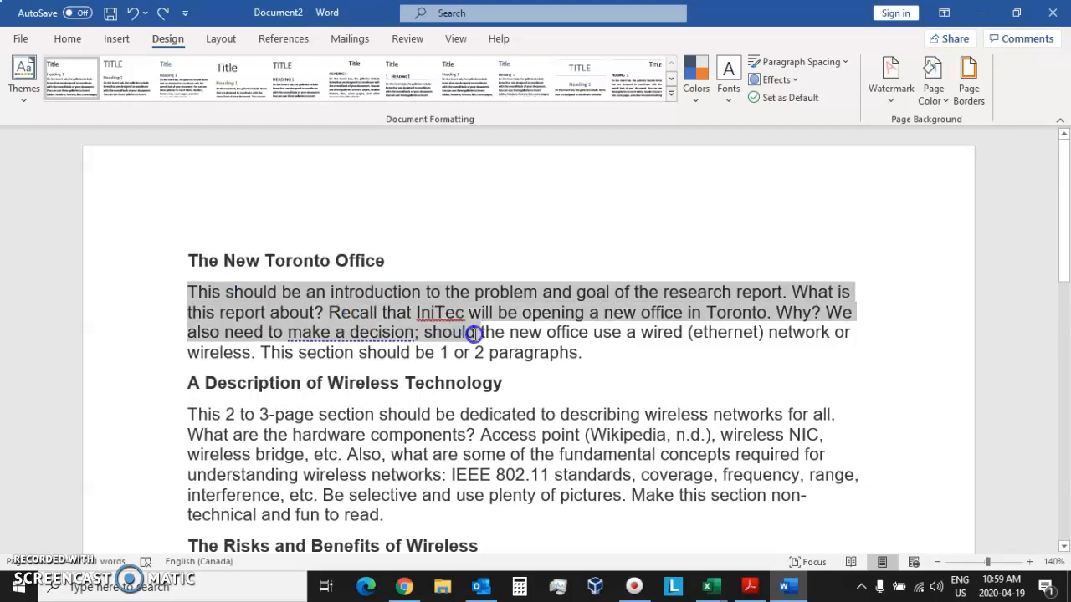
- Look through the report's section headings, body paragraphs and bibliography to see how the headings are formatted
left_click_drag(300, 432, 455, 502)
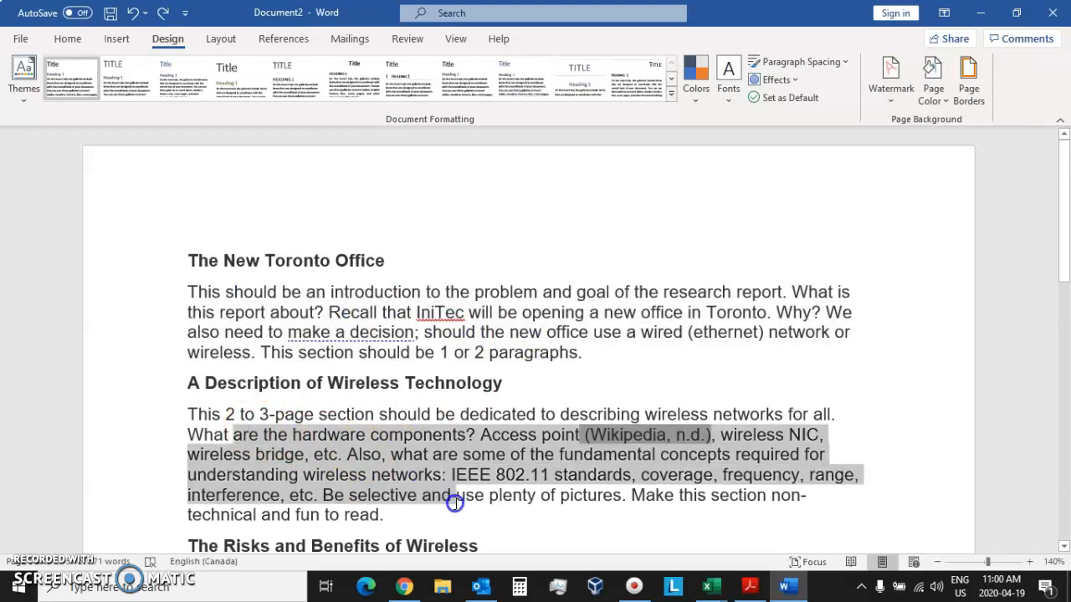
scroll(669, 485, "down", 6)
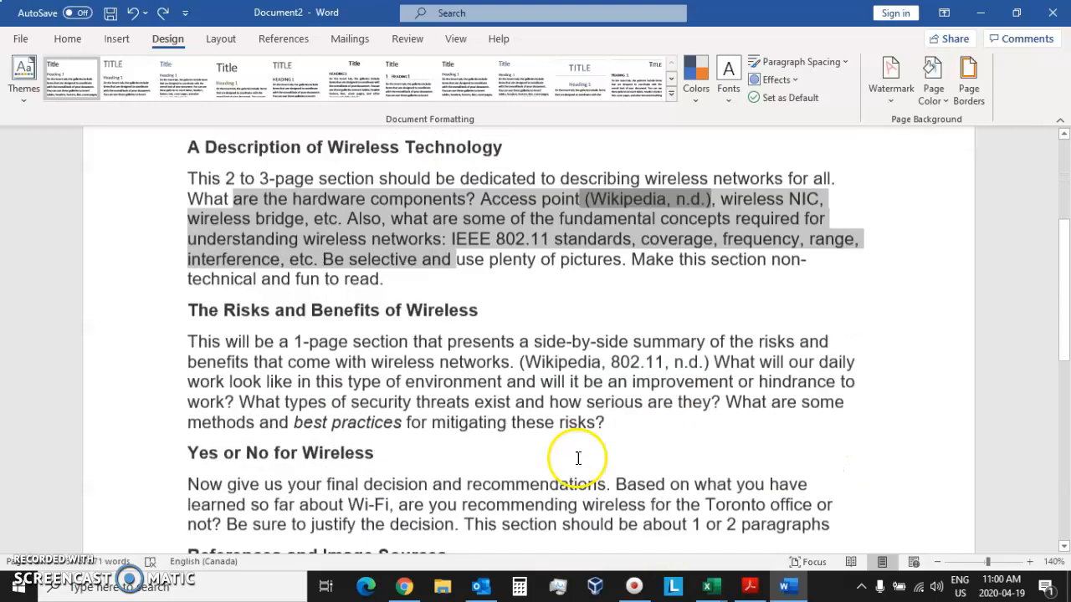
scroll(573, 459, "down", 3)
scroll(569, 457, "up", 9)
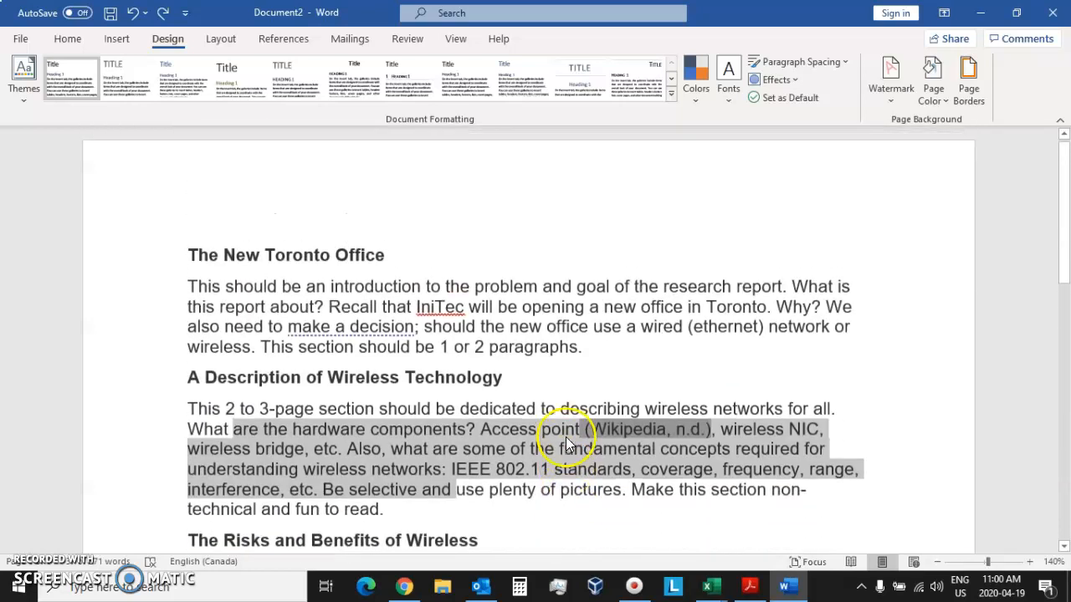
left_click(355, 352)
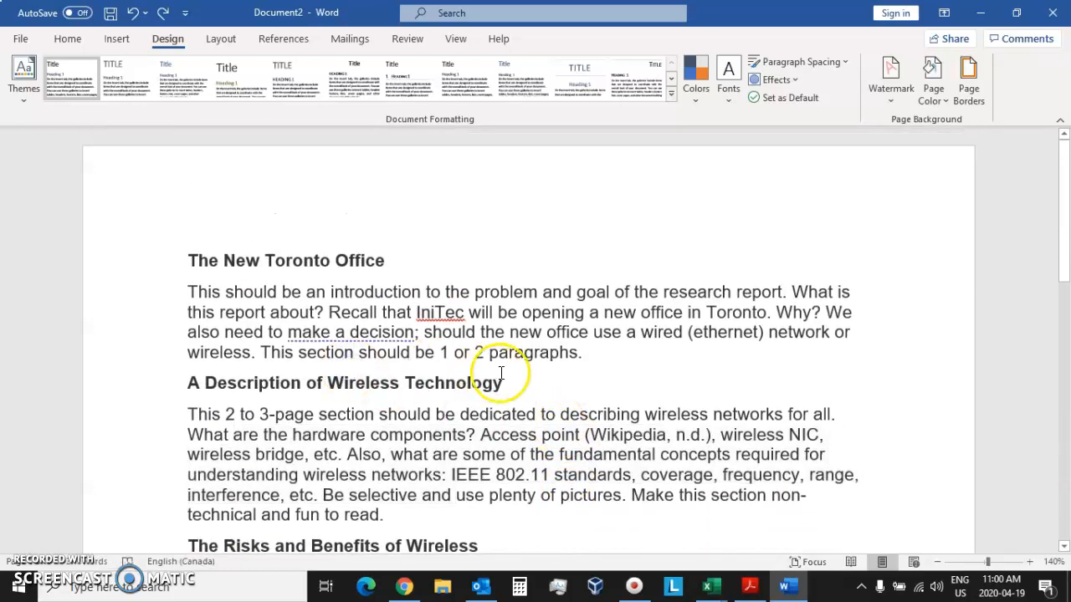
left_click(69, 39)
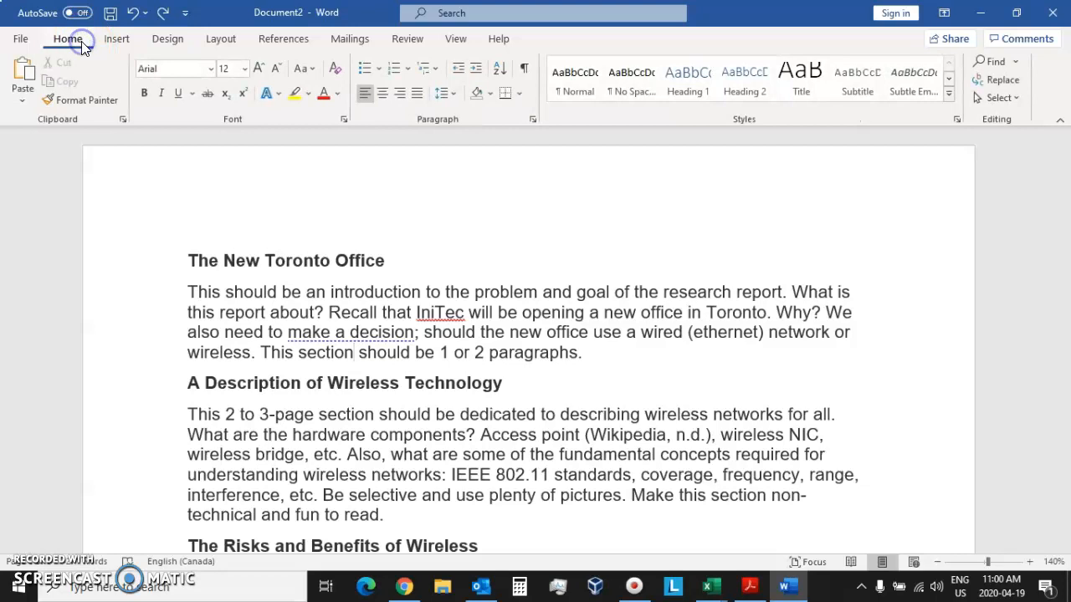
left_click_drag(415, 267, 204, 257)
scroll(457, 312, "down", 9)
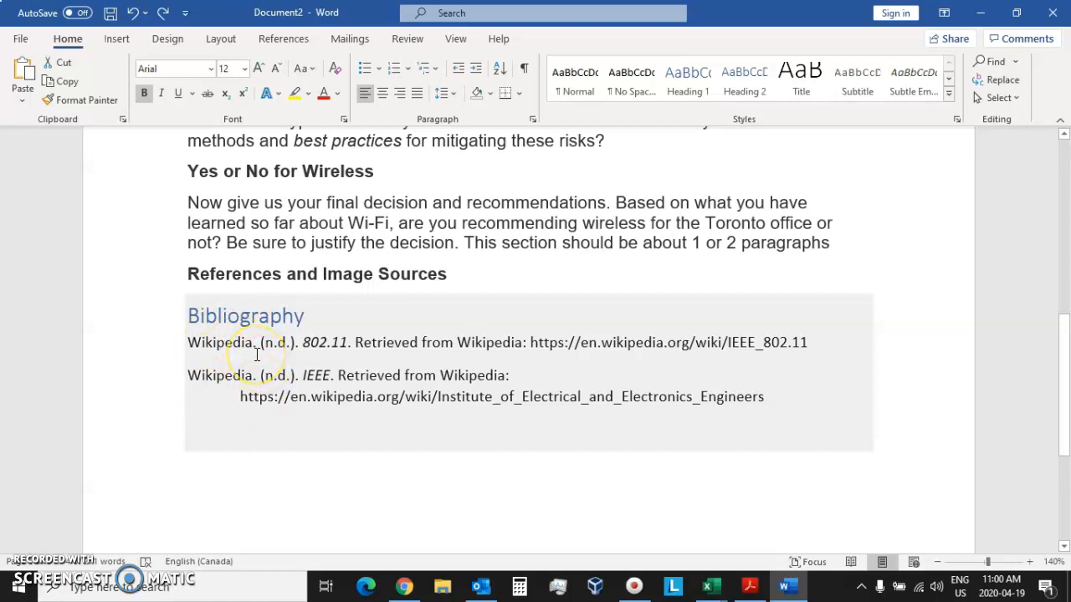
scroll(257, 355, "up", 9)
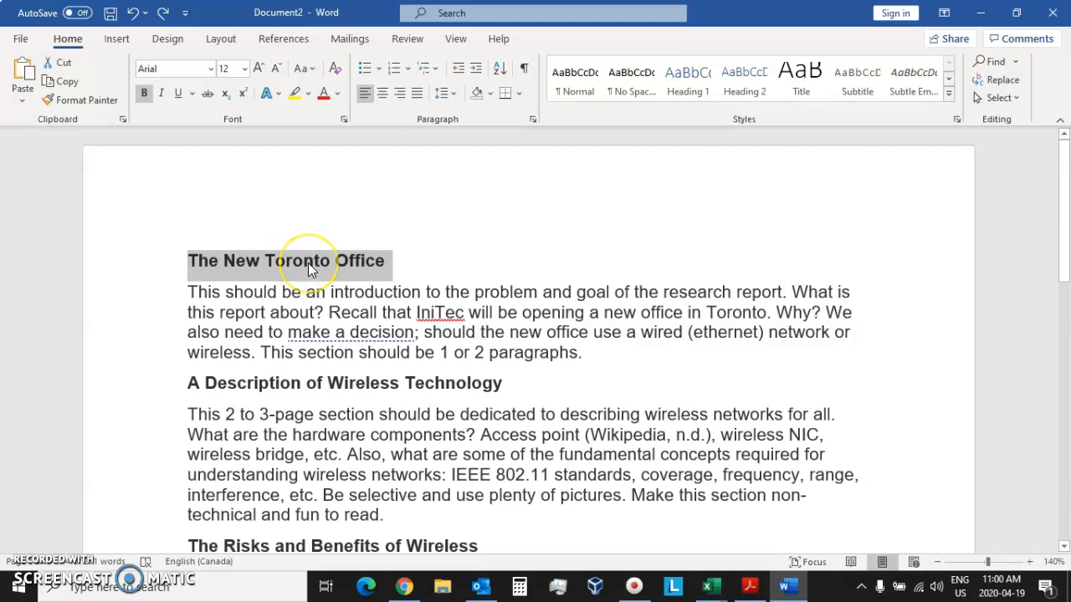
left_click(303, 221)
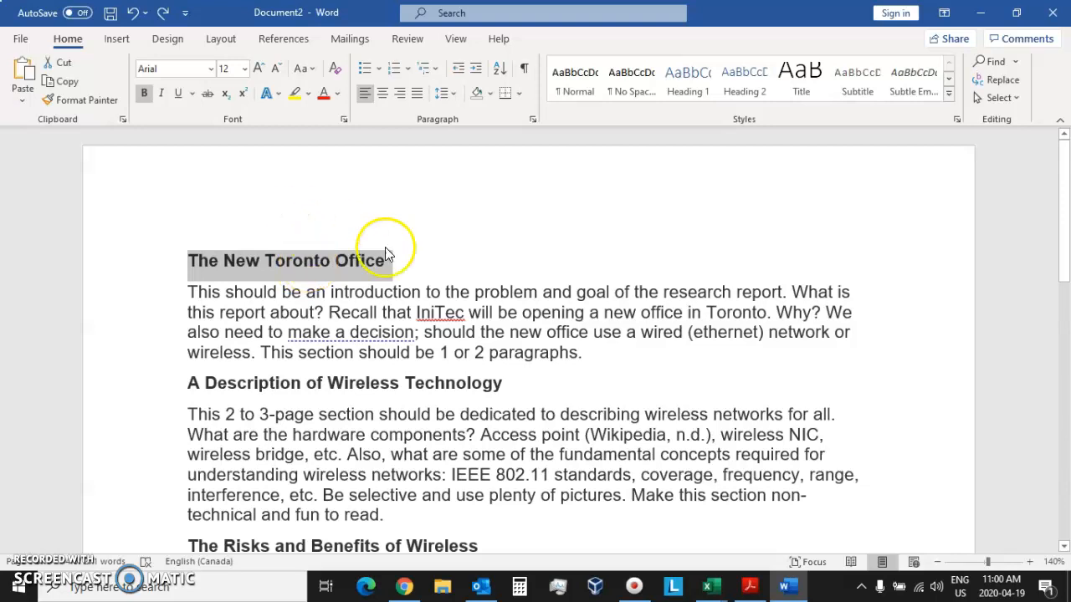
left_click(238, 312)
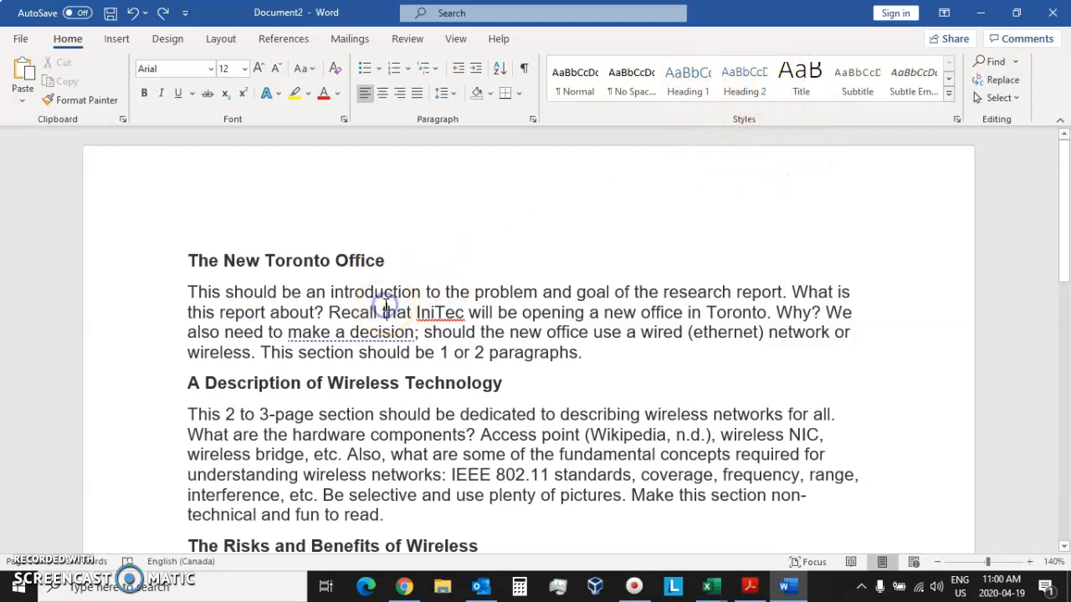
- Apply the Heading 1 style to the section title "The New Toronto Office"
left_click_drag(386, 260, 173, 263)
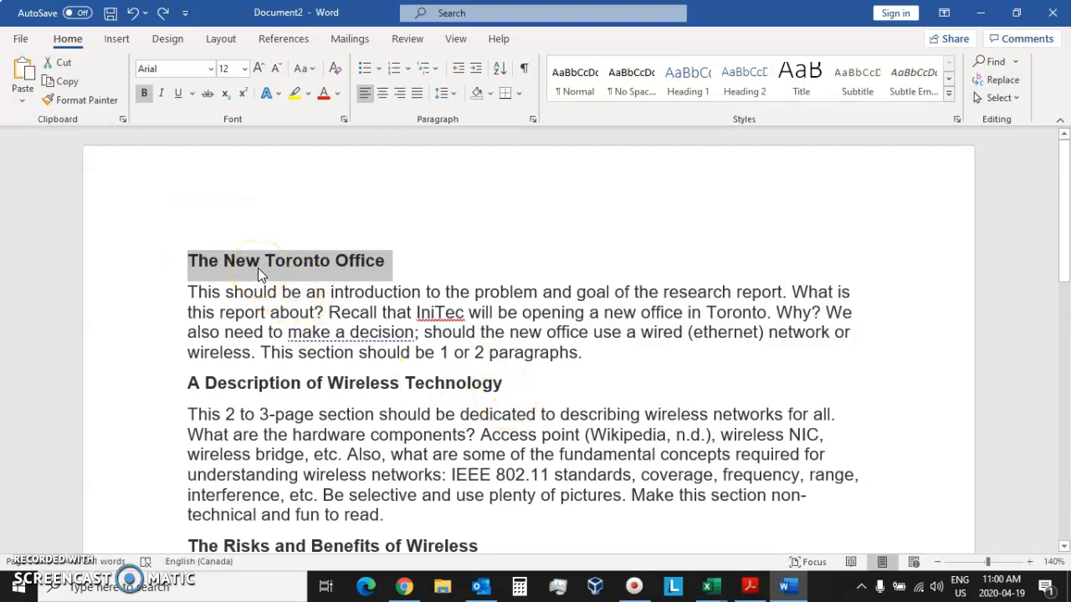
left_click(950, 99)
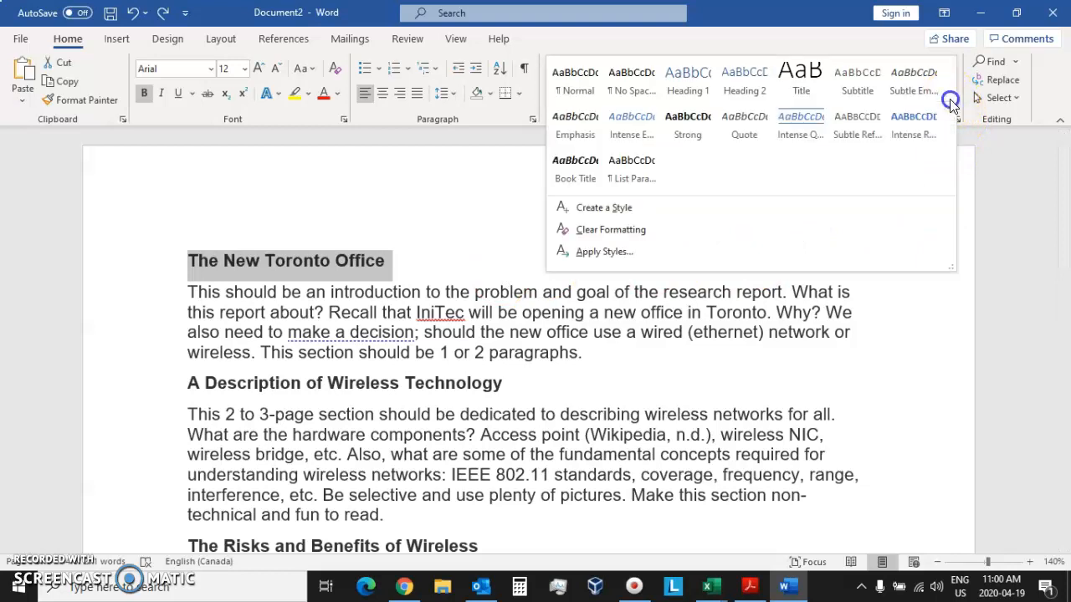
left_click(695, 95)
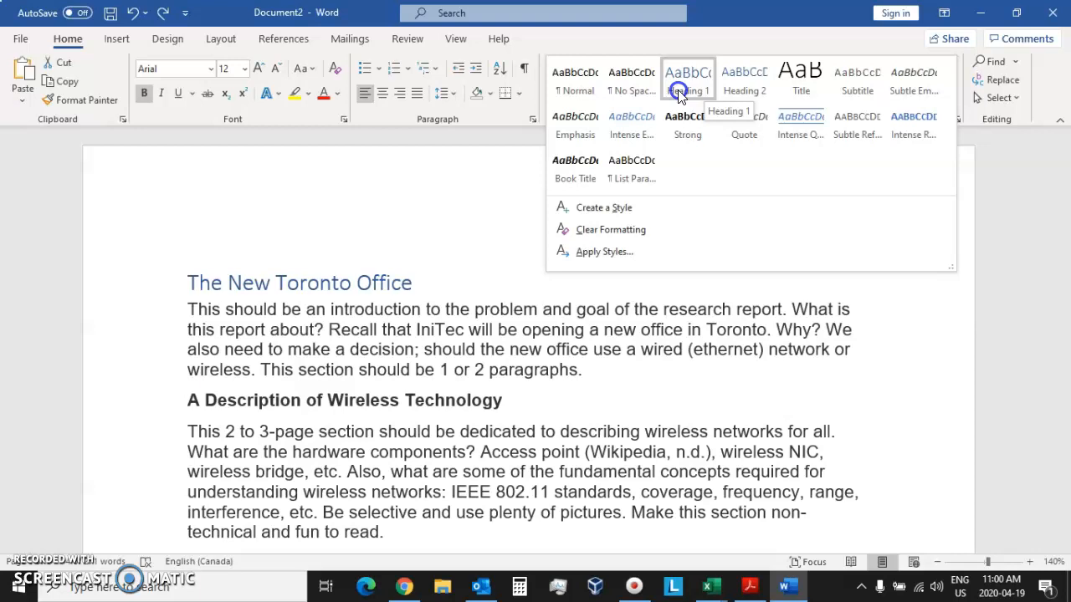
left_click(679, 91)
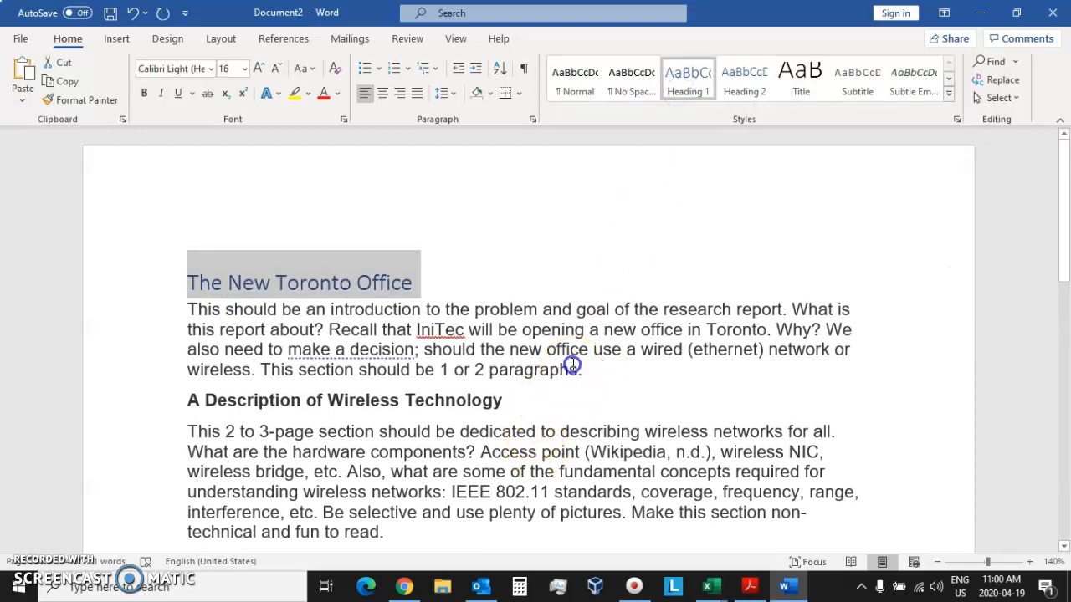
left_click(574, 367)
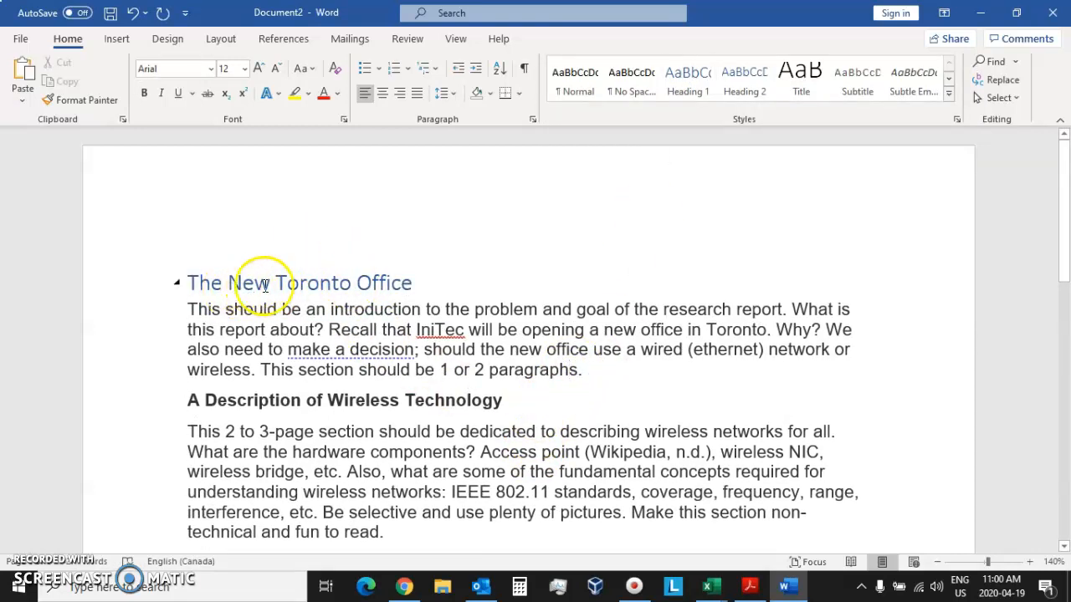
- Collapse and re-expand the content under the "The New Toronto Office" heading
left_click(180, 284)
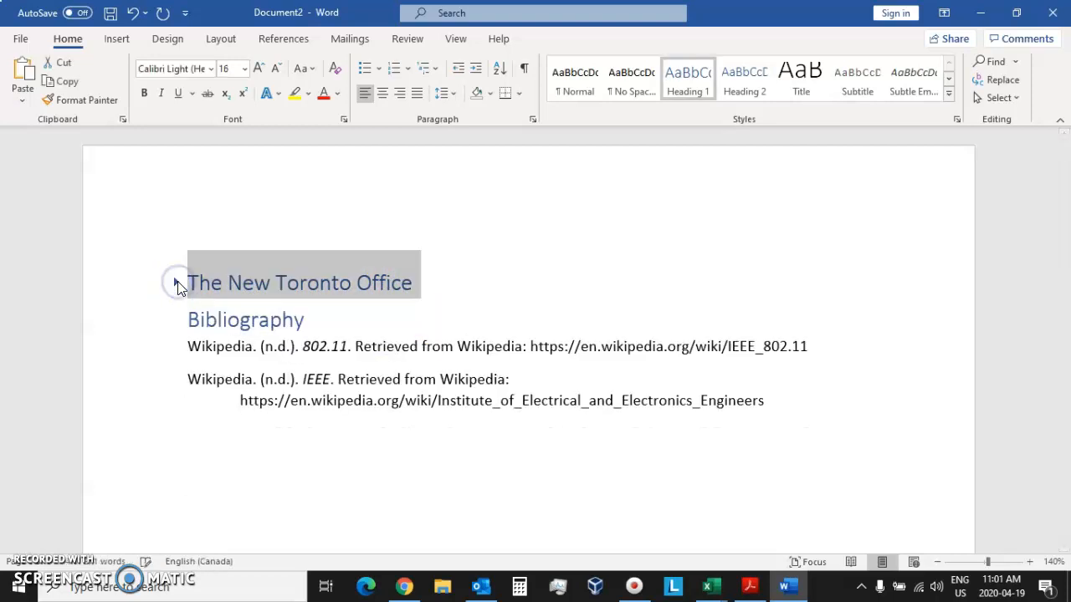
left_click(178, 285)
left_click(178, 285)
left_click(177, 284)
- Apply the Heading 1 style to the section title "A Description of Wireless Technology"
left_click_drag(504, 402, 189, 400)
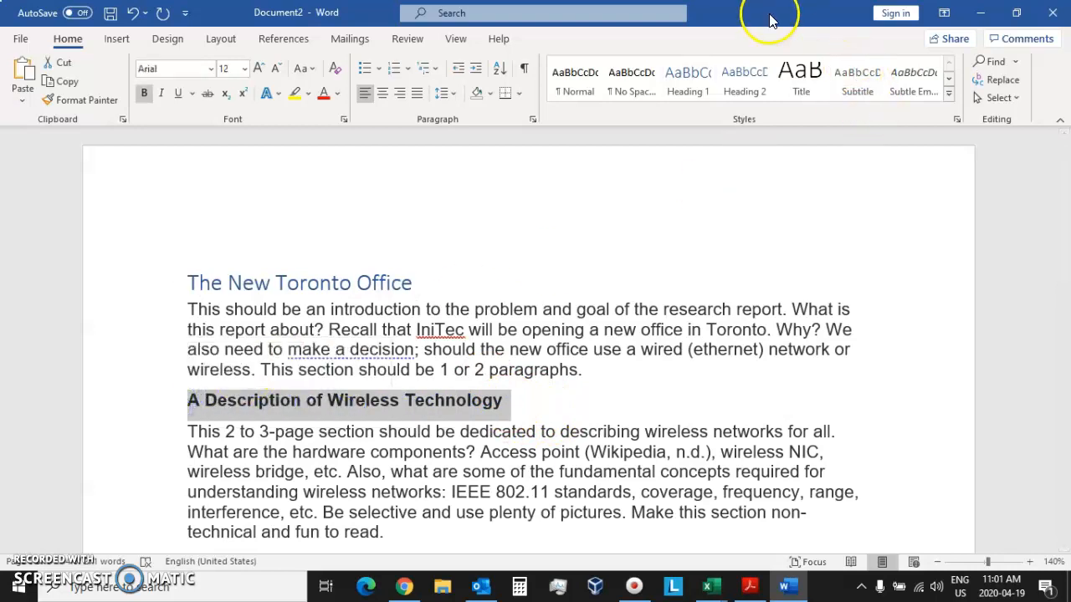
left_click(691, 87)
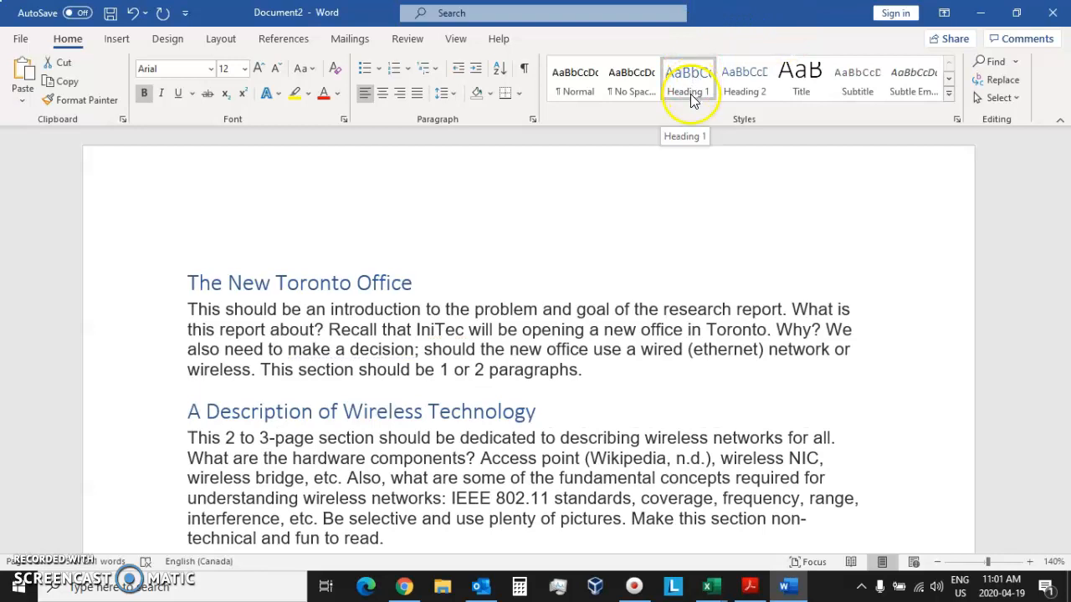
left_click(690, 93)
- Apply the Heading 1 style to the section titles "The Risks and Benefits of Wireless" and "Yes or No for Wireless"
scroll(485, 339, "down", 5)
left_click_drag(478, 368, 186, 363)
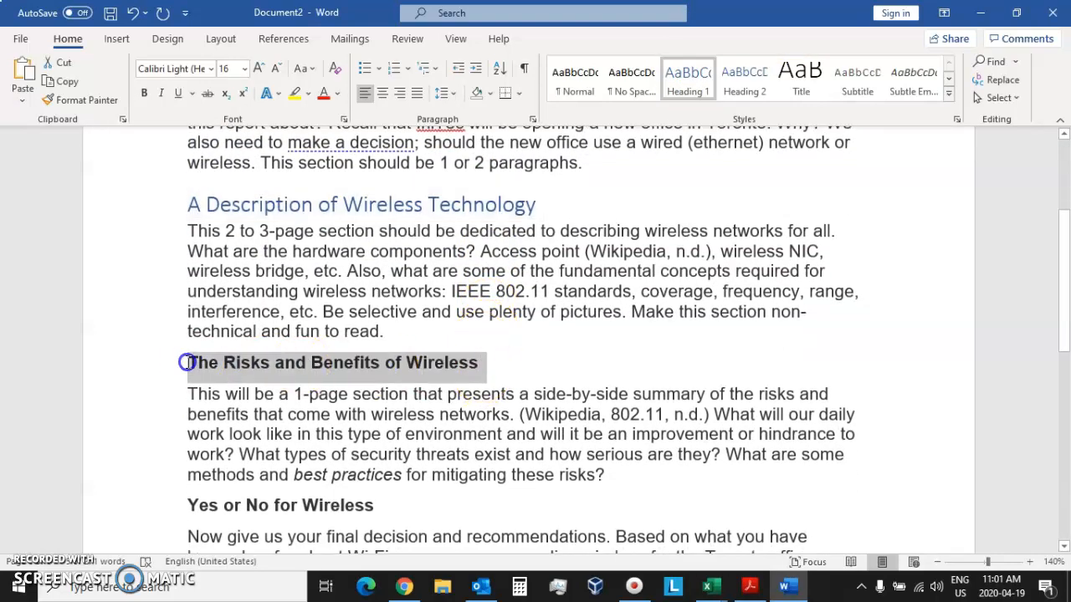
left_click(687, 80)
scroll(569, 293, "down", 2)
left_click_drag(379, 409, 187, 405)
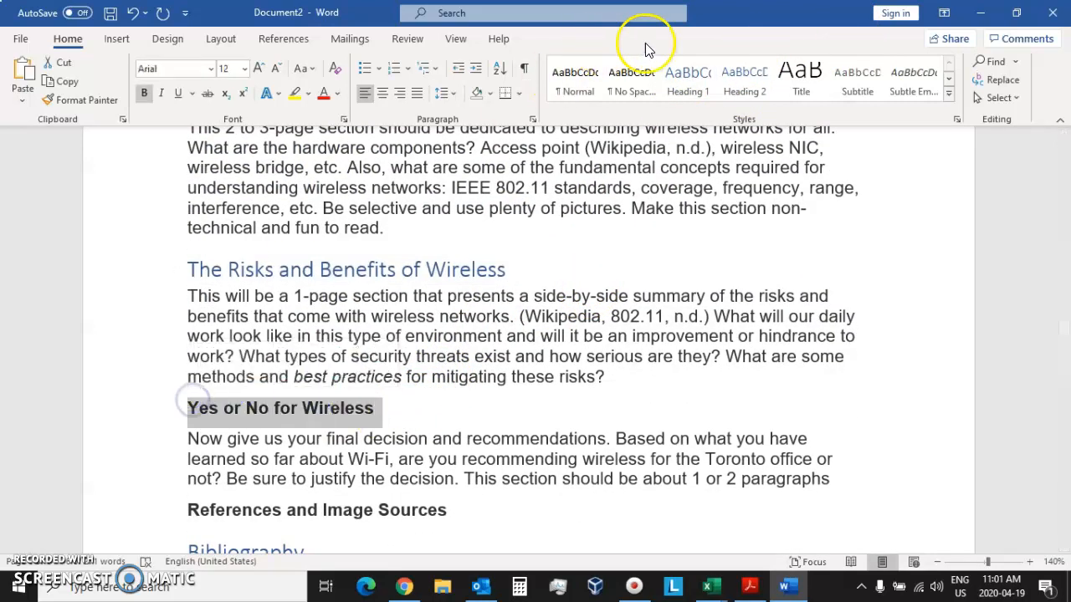
left_click(690, 73)
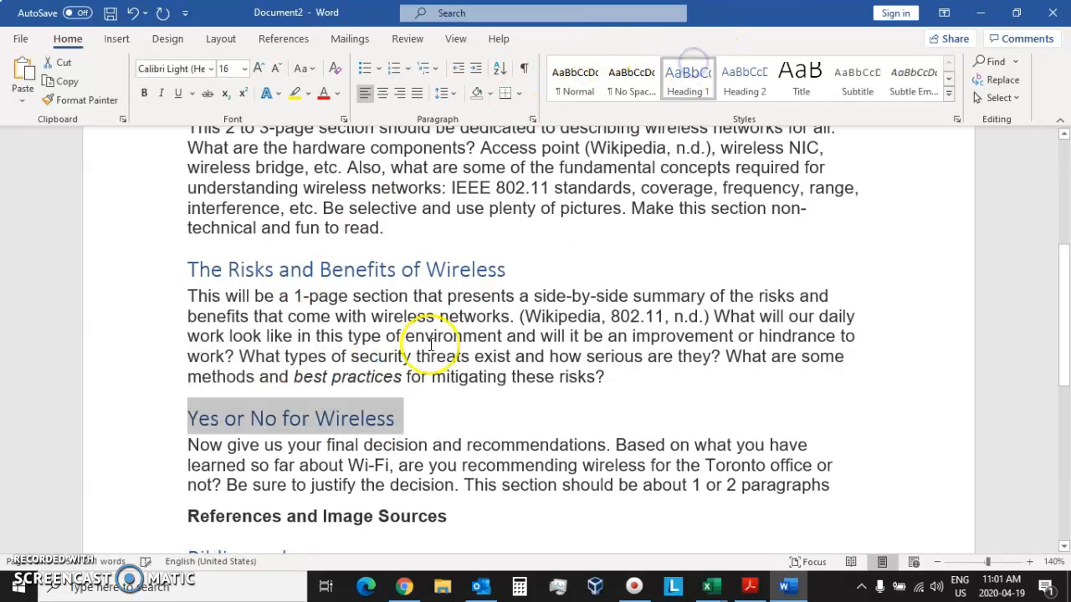
- Delete the "References and Image Sources" title line above the bibliography
scroll(424, 340, "down", 2)
left_click_drag(451, 411, 121, 406)
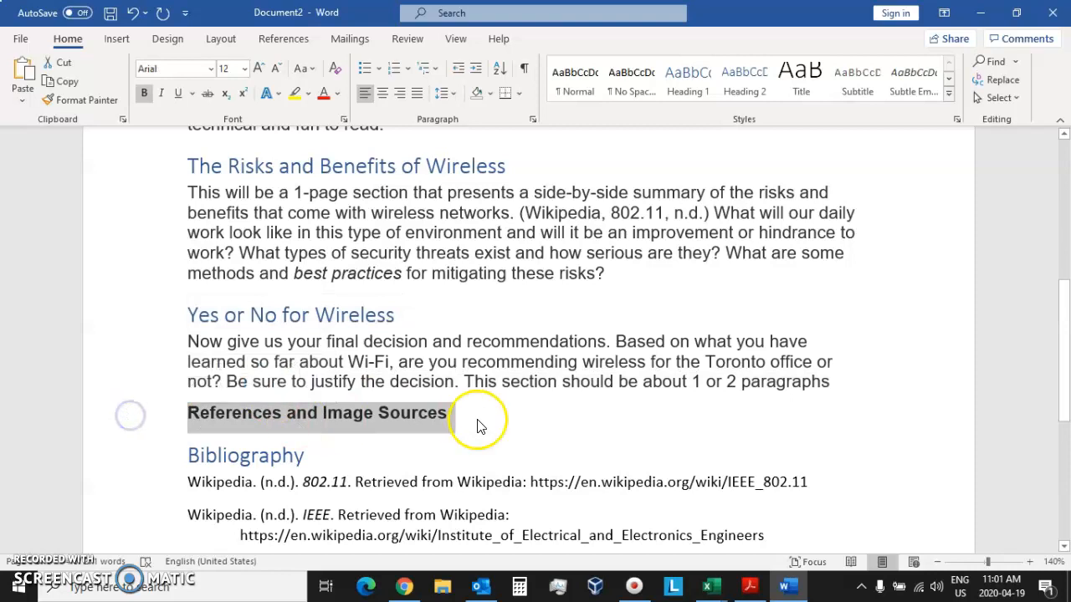
key("Delete")
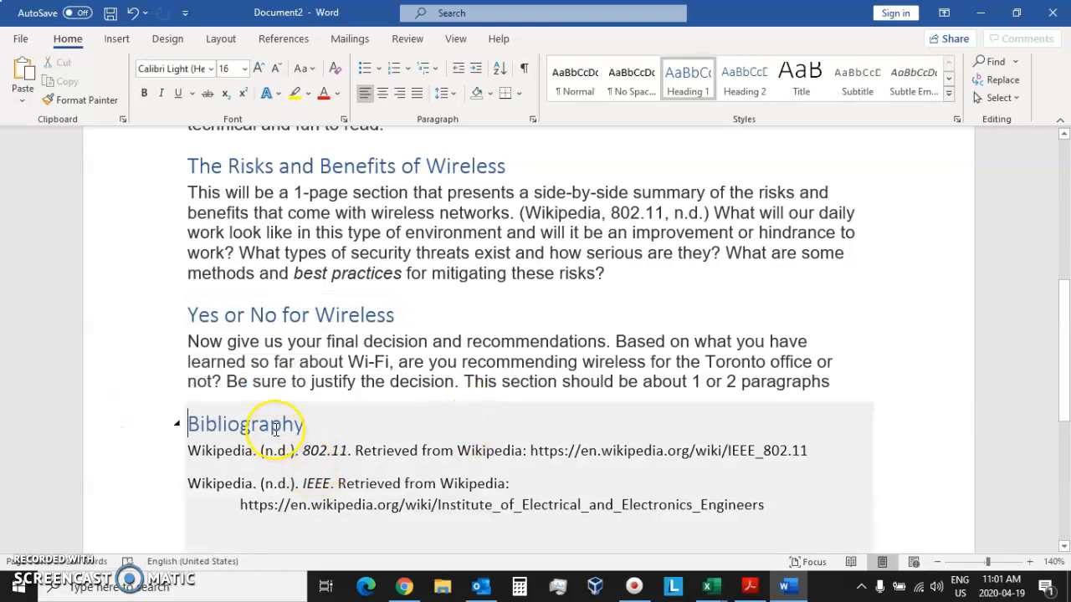
- Check which style the Bibliography heading uses, comparing it with the body paragraph above it
left_click(276, 429)
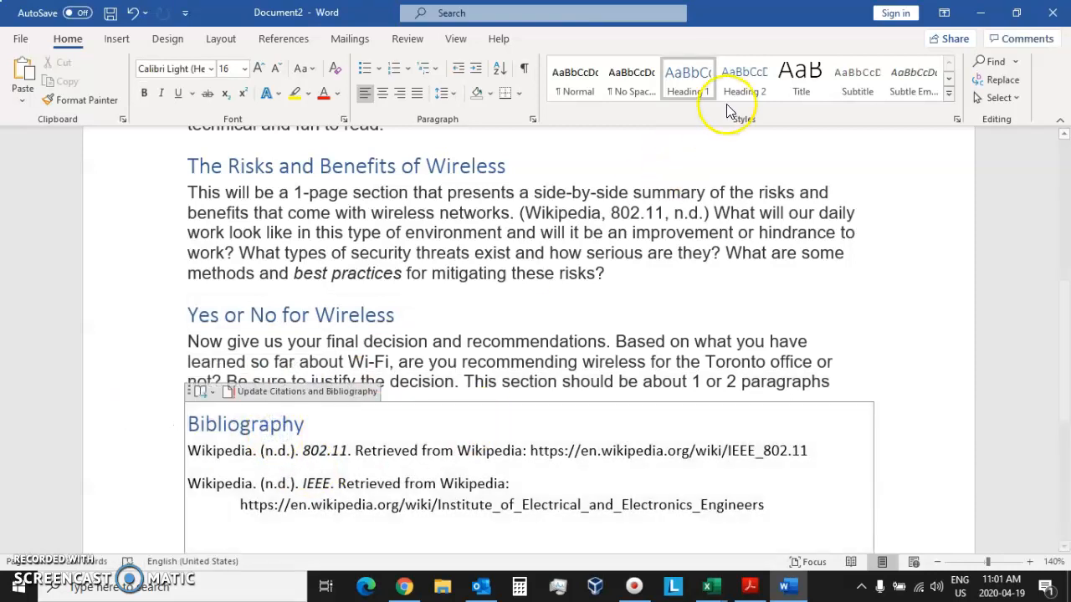
left_click(570, 362)
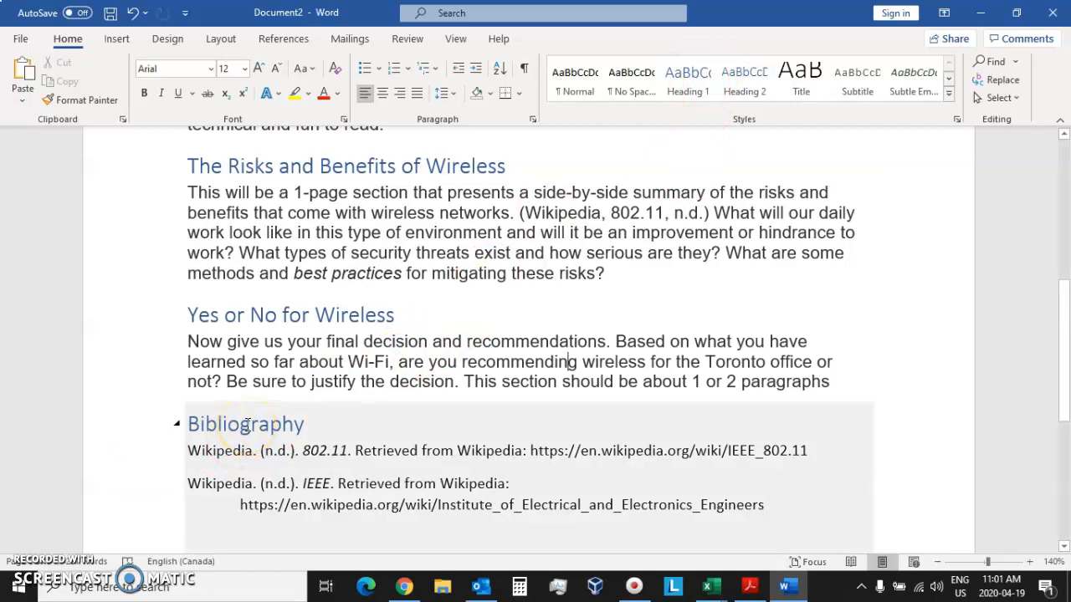
left_click(249, 425)
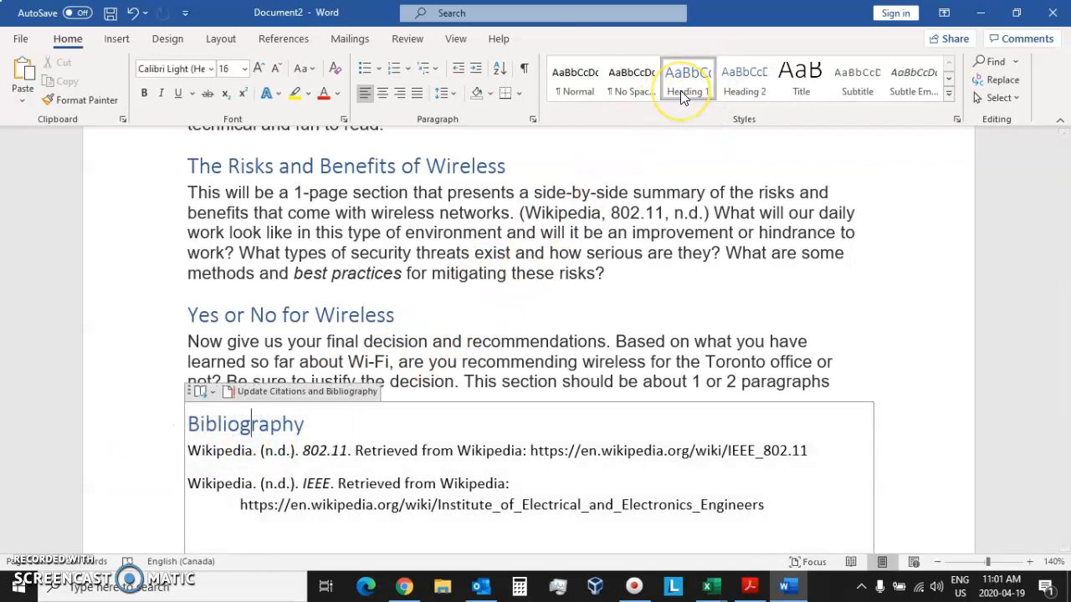
- Insert three blank lines above the "The New Toronto Office" heading at the start of the document
scroll(661, 248, "up", 5)
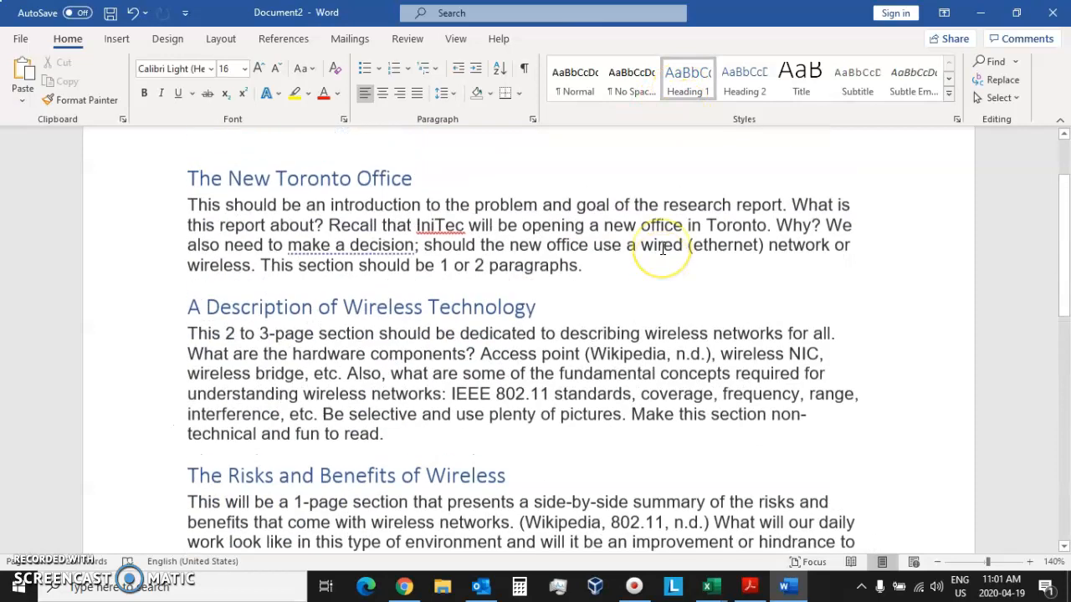
scroll(662, 248, "up", 2)
left_click(189, 278)
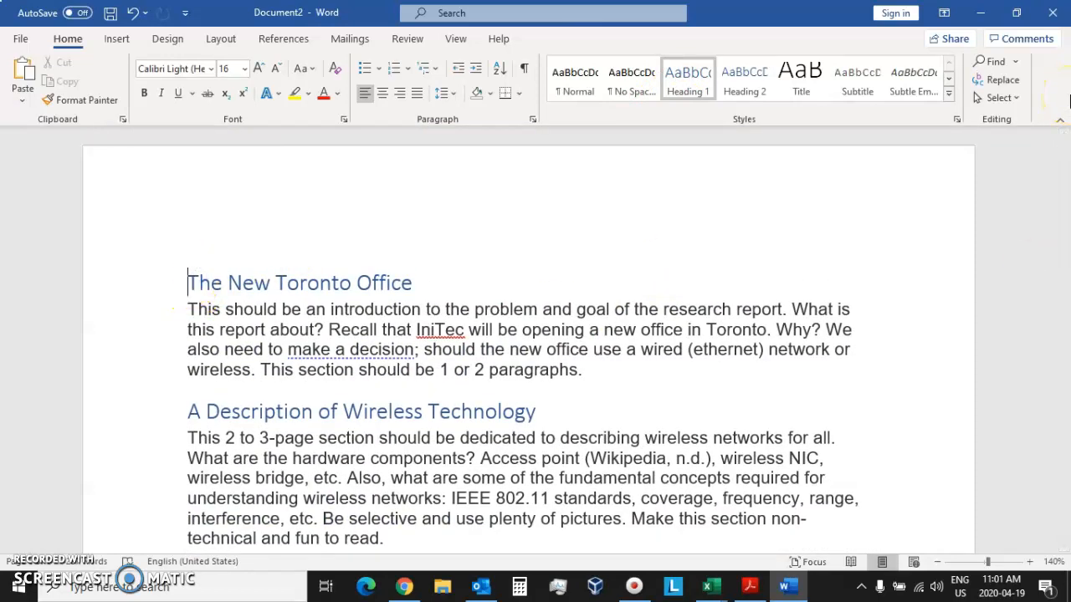
mouse_move(198, 275)
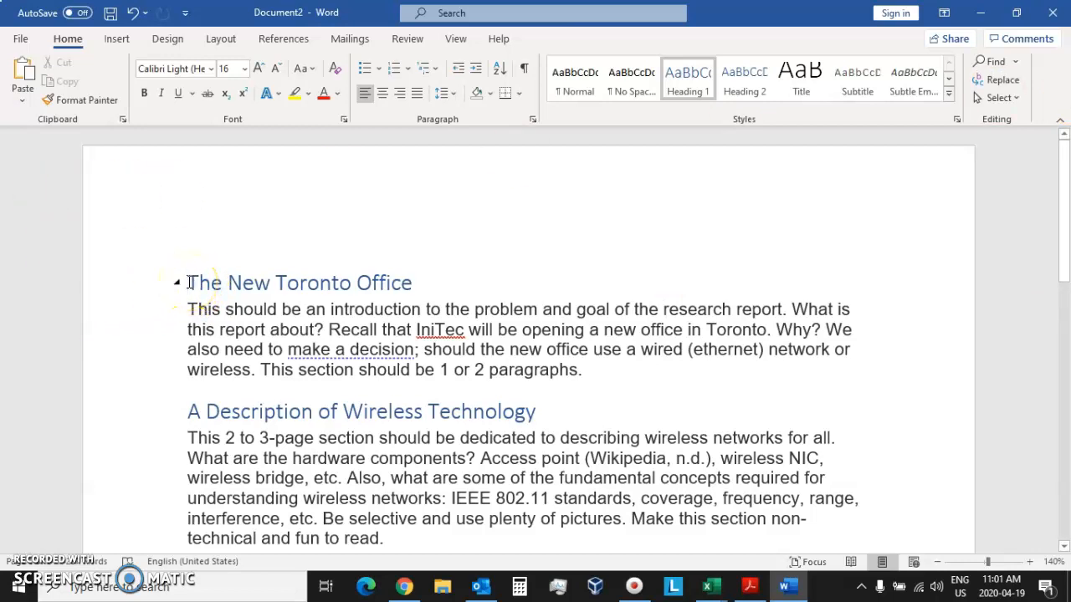
key("Return")
key("Return")
key("Return")
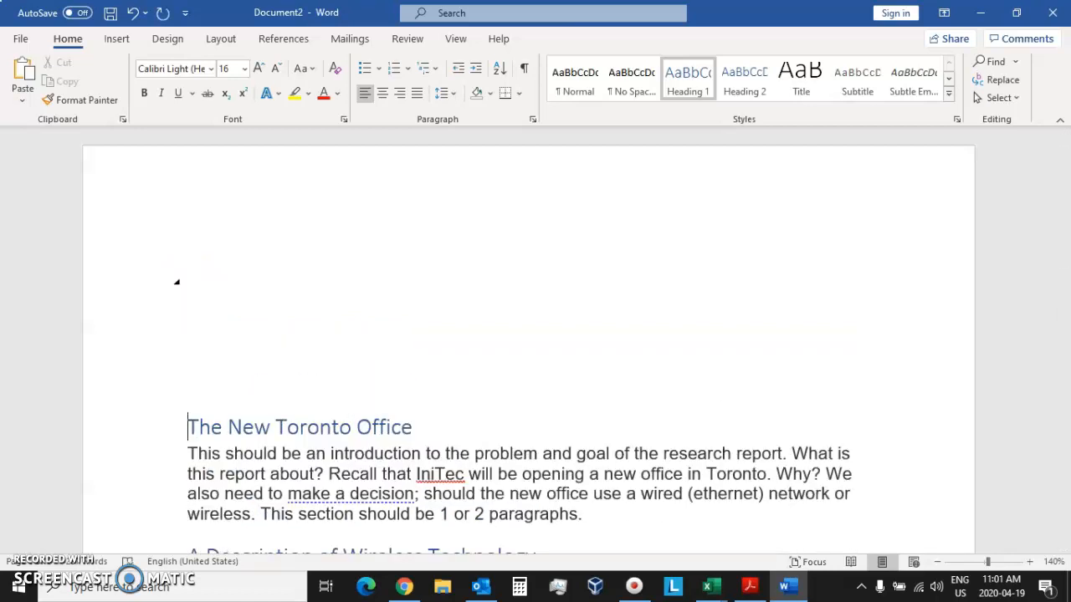
- Insert an Automatic Table 1 table of contents on the first blank line of the document and look it over
left_click(190, 275)
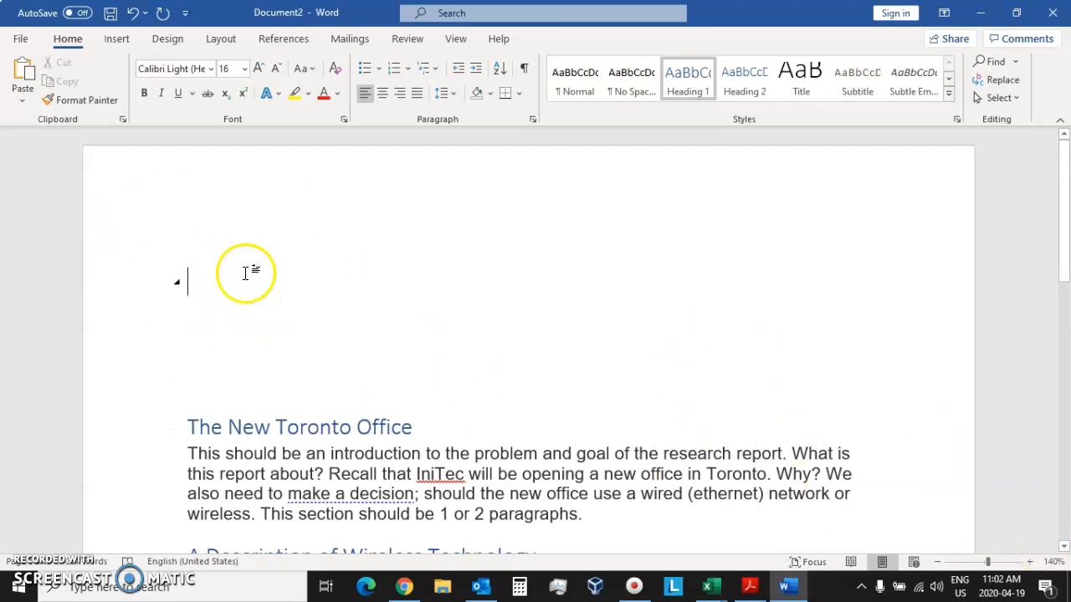
left_click(118, 39)
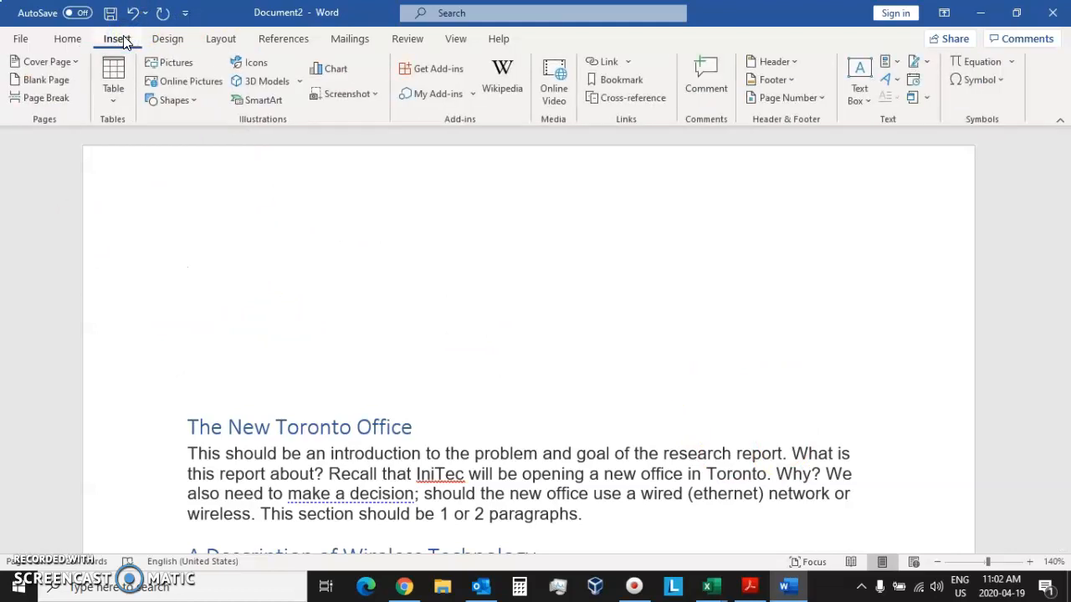
left_click(114, 41)
left_click(281, 40)
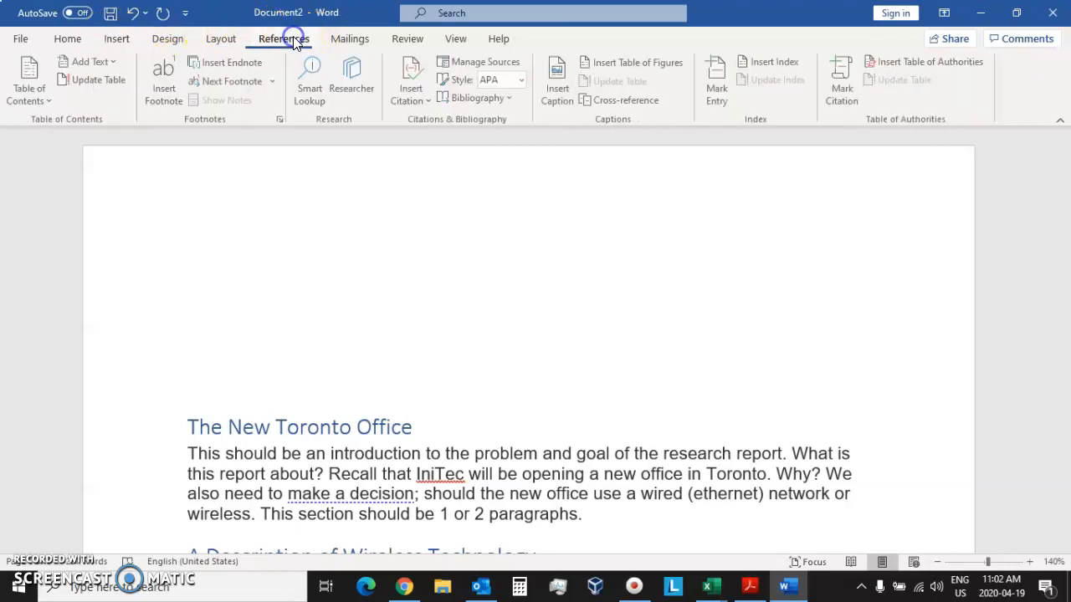
left_click(48, 102)
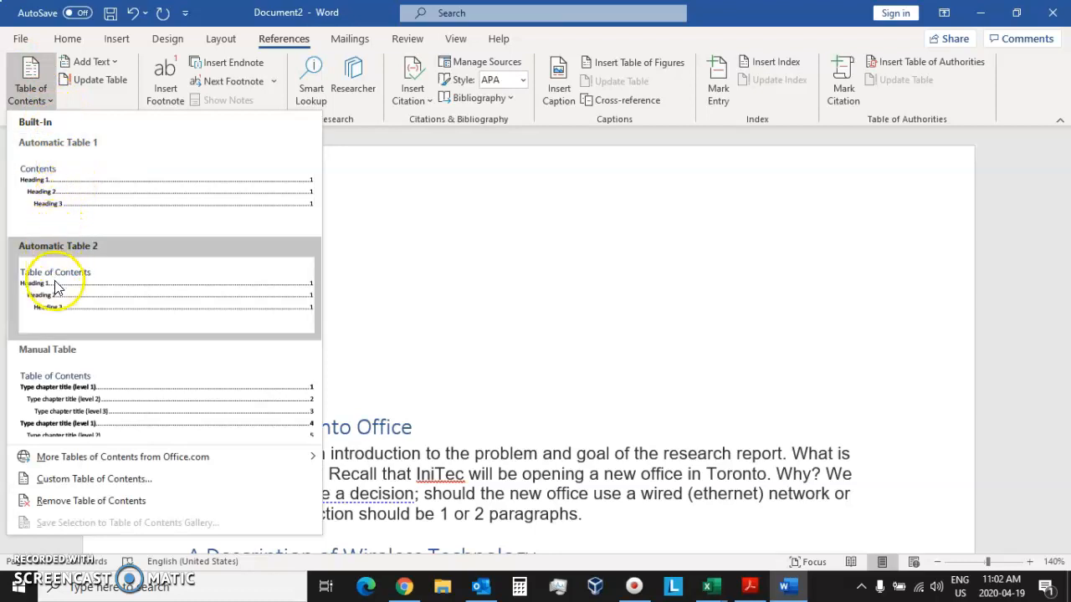
left_click(67, 207)
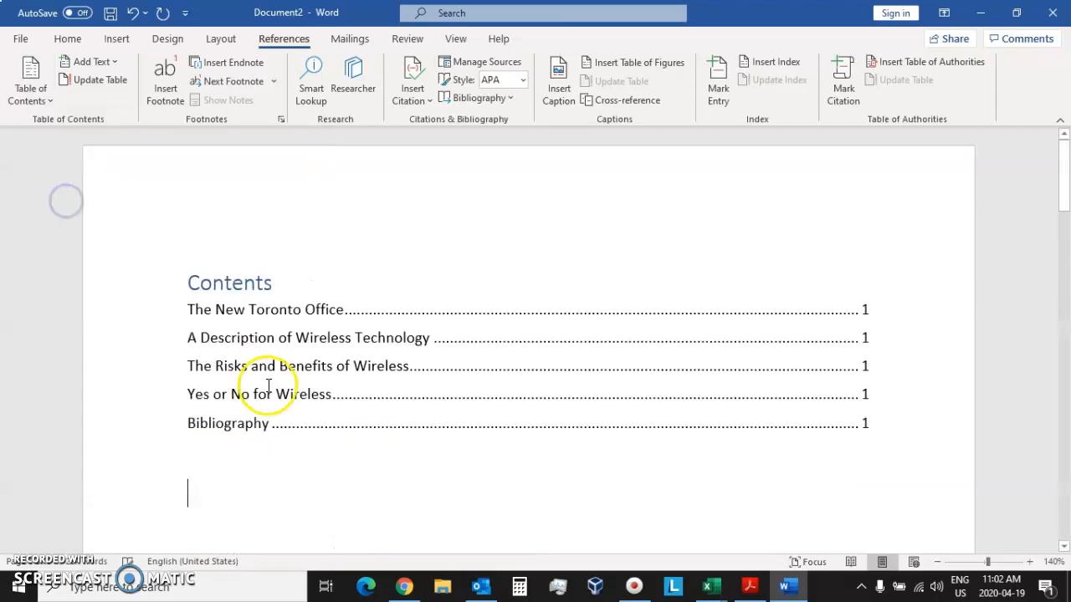
scroll(462, 495, "down", 5)
scroll(455, 502, "up", 5)
scroll(478, 480, "down", 4)
scroll(477, 477, "up", 3)
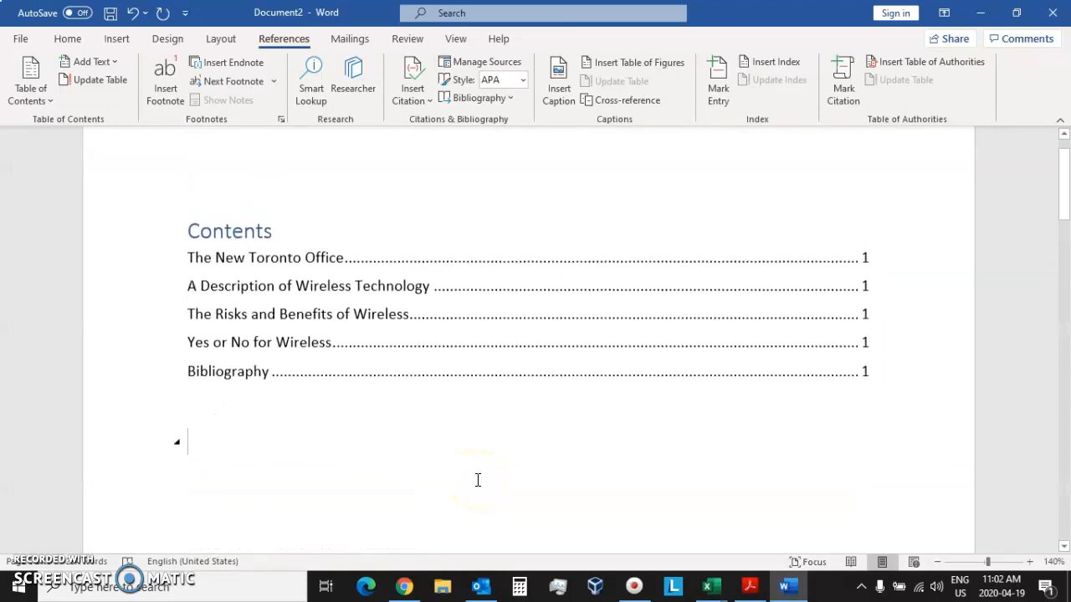
- Follow the Bibliography link in the table of contents to test it, and return to the start of the document
left_click(397, 468)
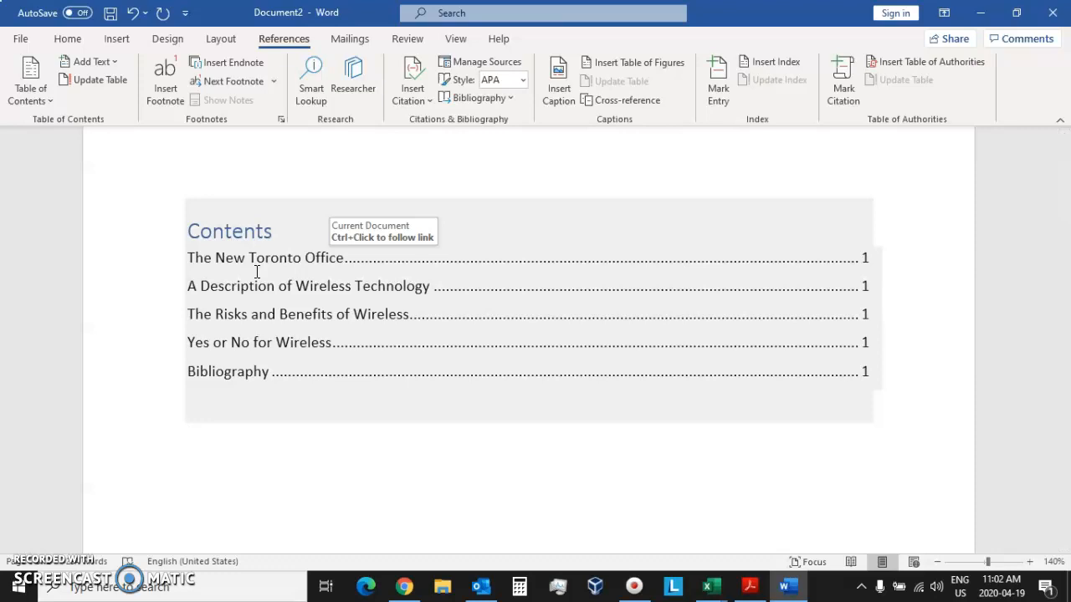
left_click(224, 377, "ctrl")
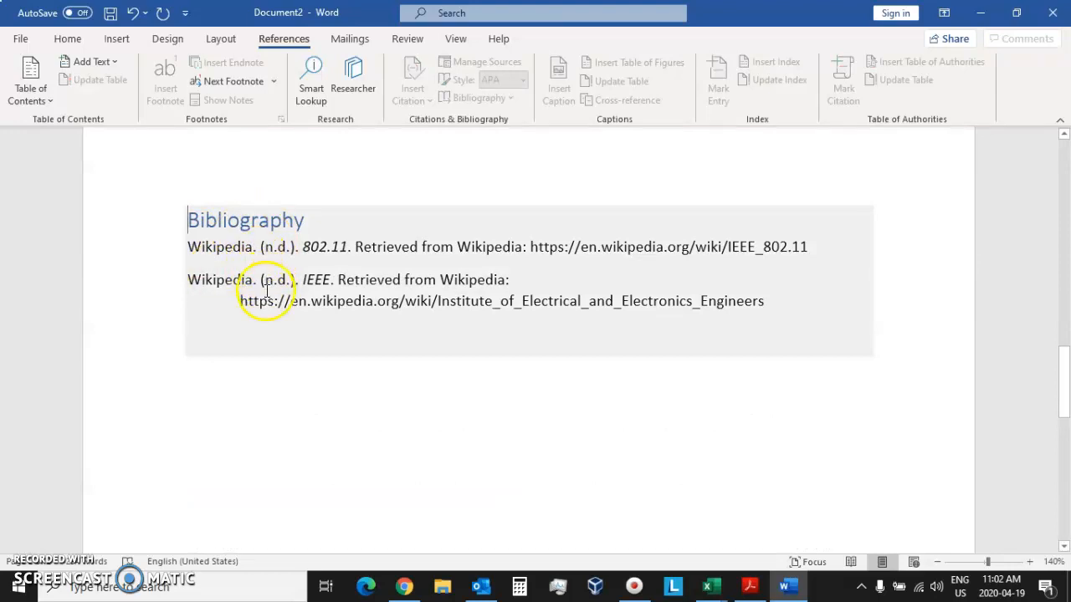
scroll(266, 291, "up", 20)
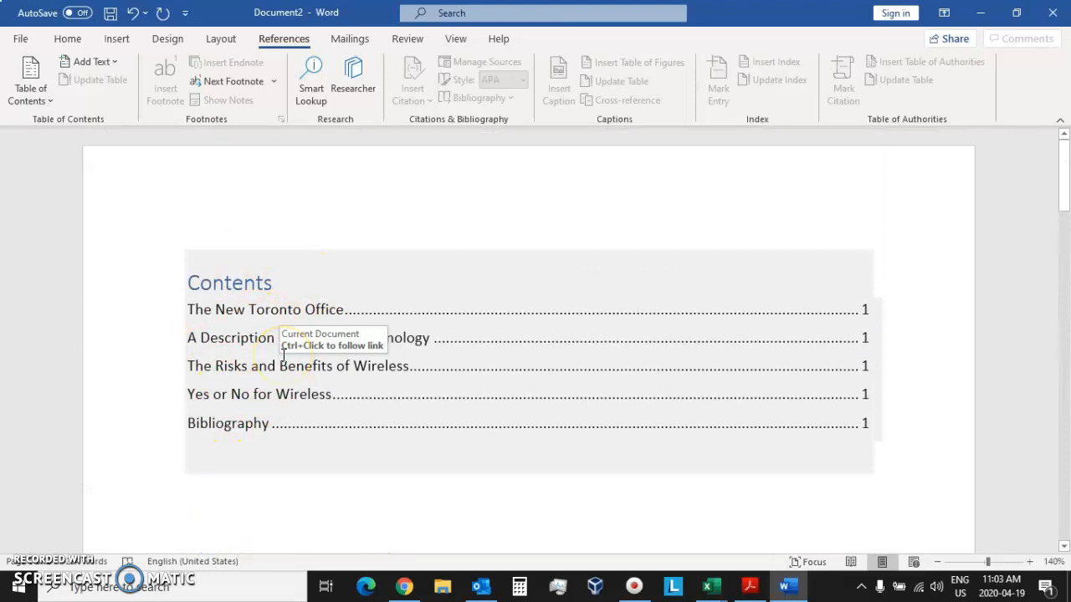
- Insert the built-in Integral cover page at the start of the document
left_click(176, 268)
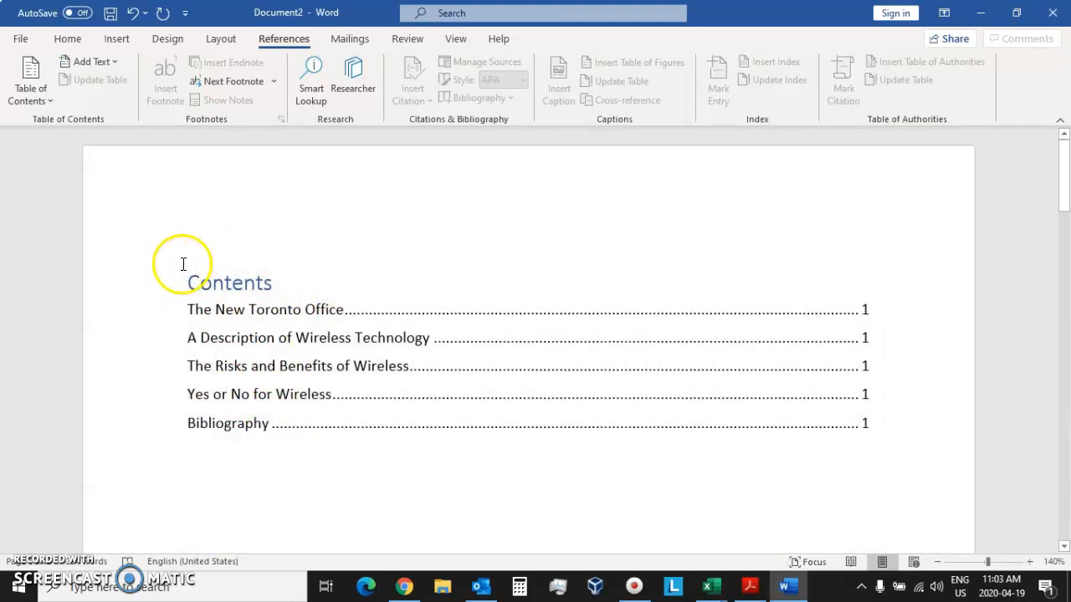
left_click(185, 264)
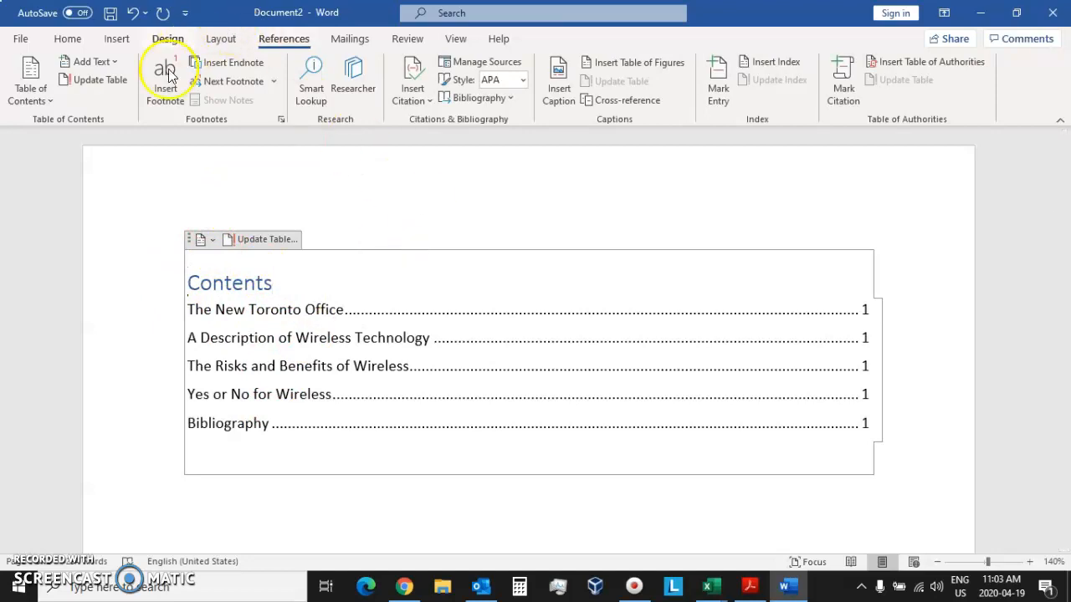
left_click(113, 270)
left_click(106, 336)
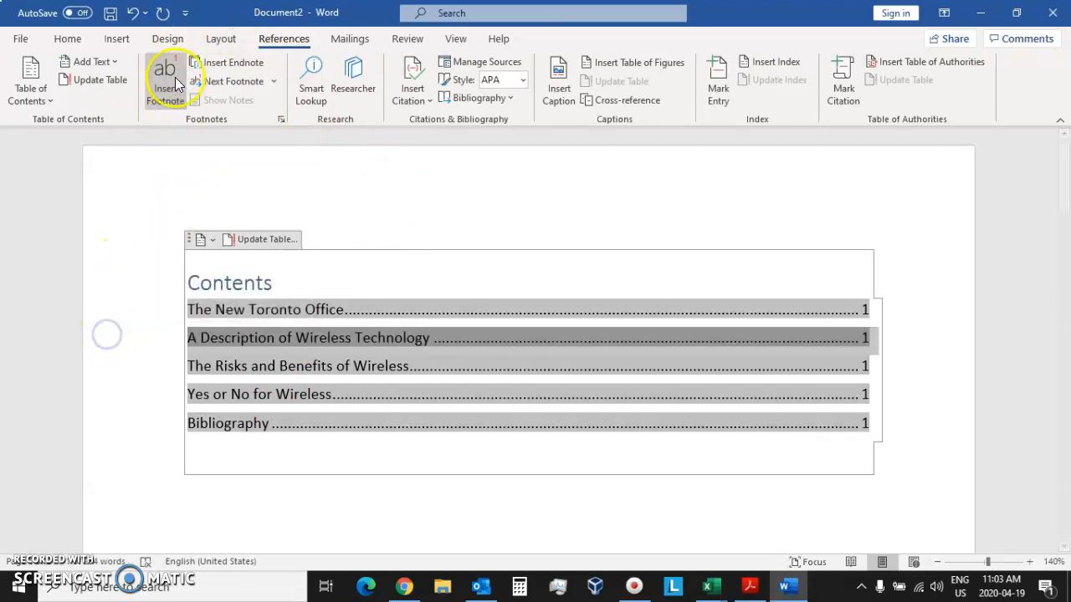
left_click(117, 38)
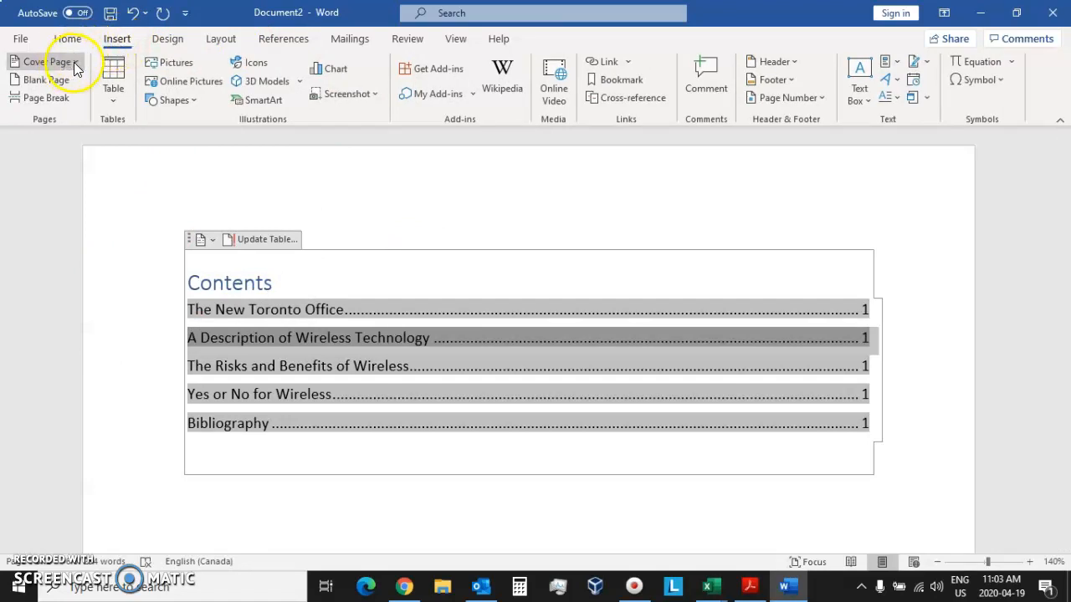
left_click(78, 62)
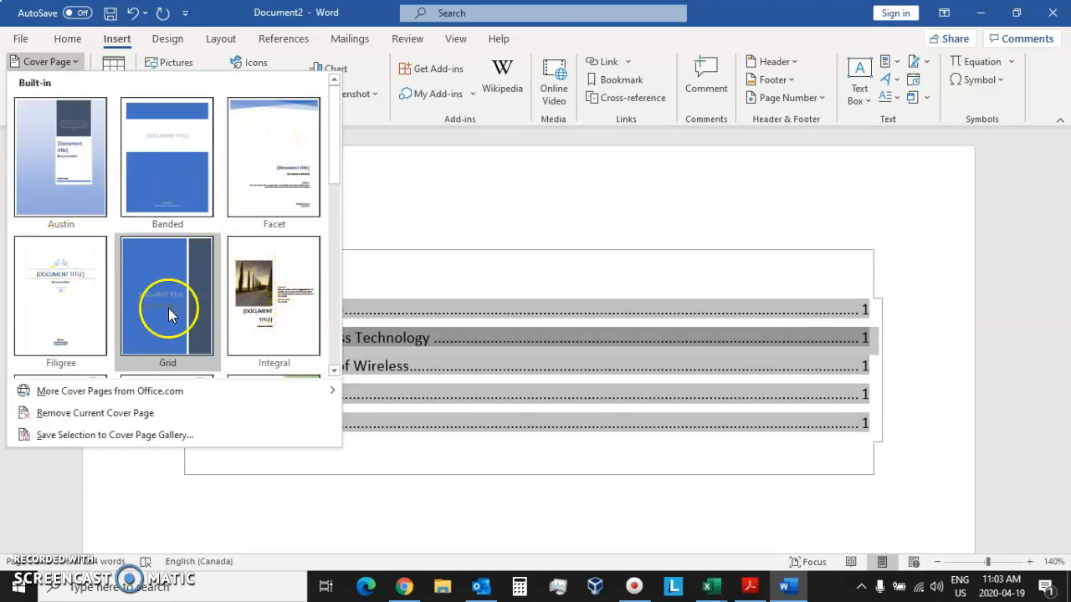
scroll(301, 311, "down", 5)
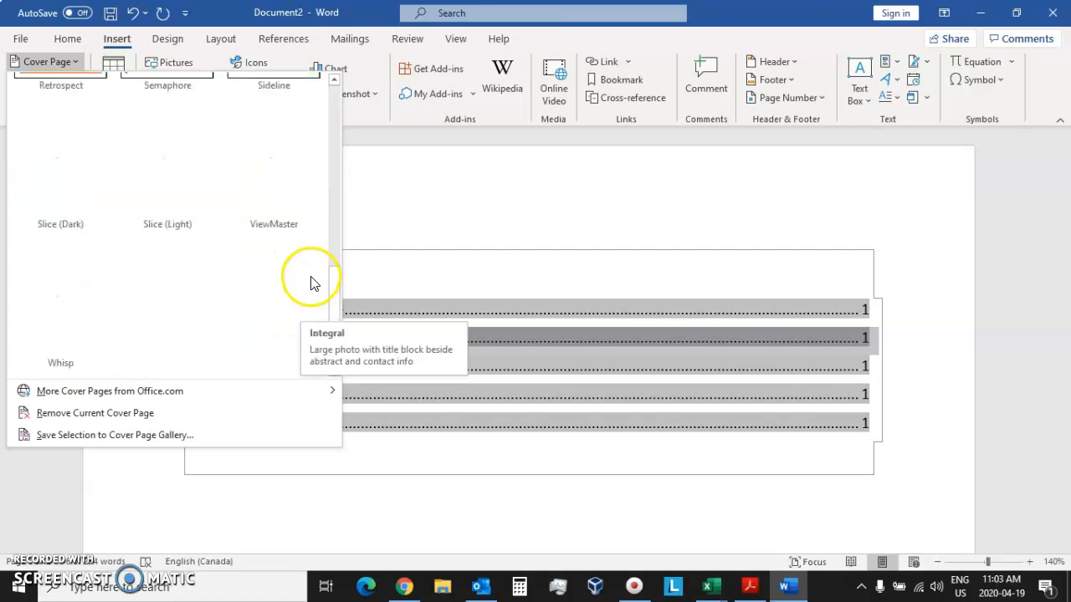
left_click(280, 285)
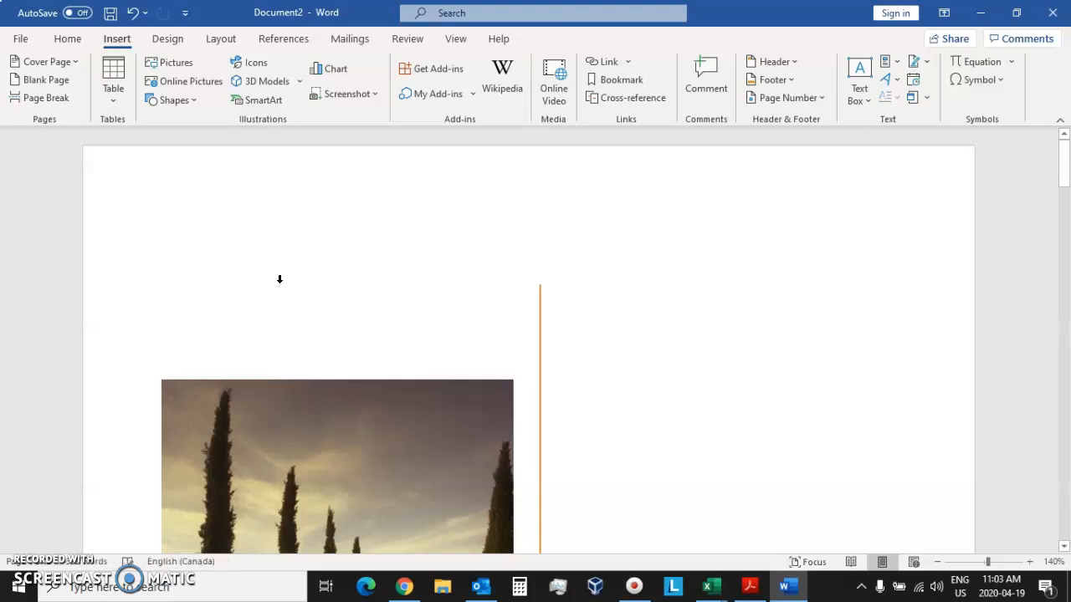
- Look over the cover page's picture, abstract, title and subtitle placeholders and the Contents page that follows it
scroll(279, 283, "down", 8)
scroll(279, 283, "up", 2)
scroll(279, 283, "down", 2)
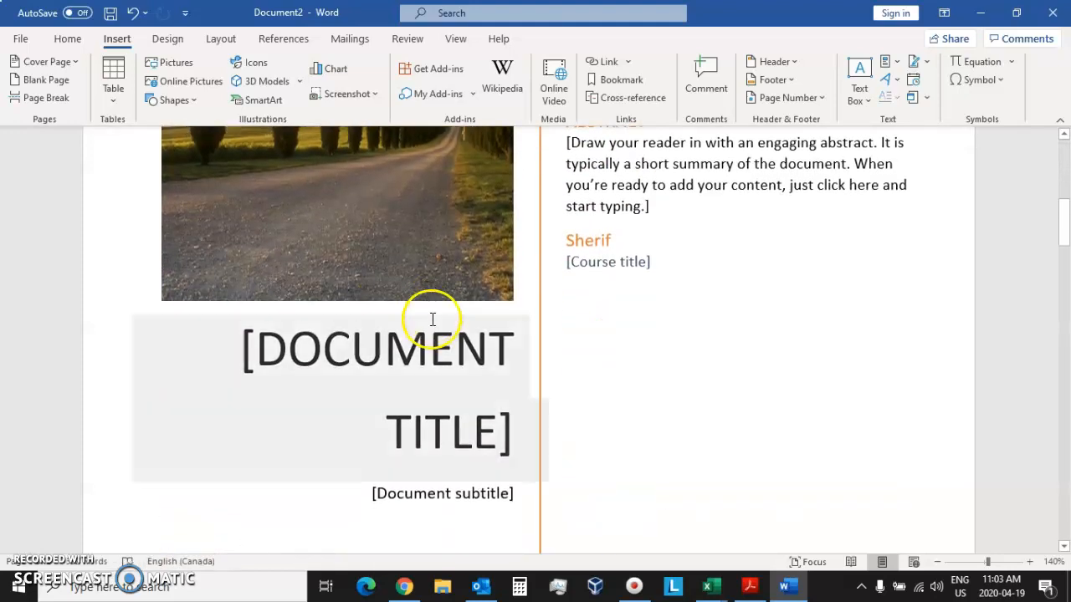
left_click(390, 343)
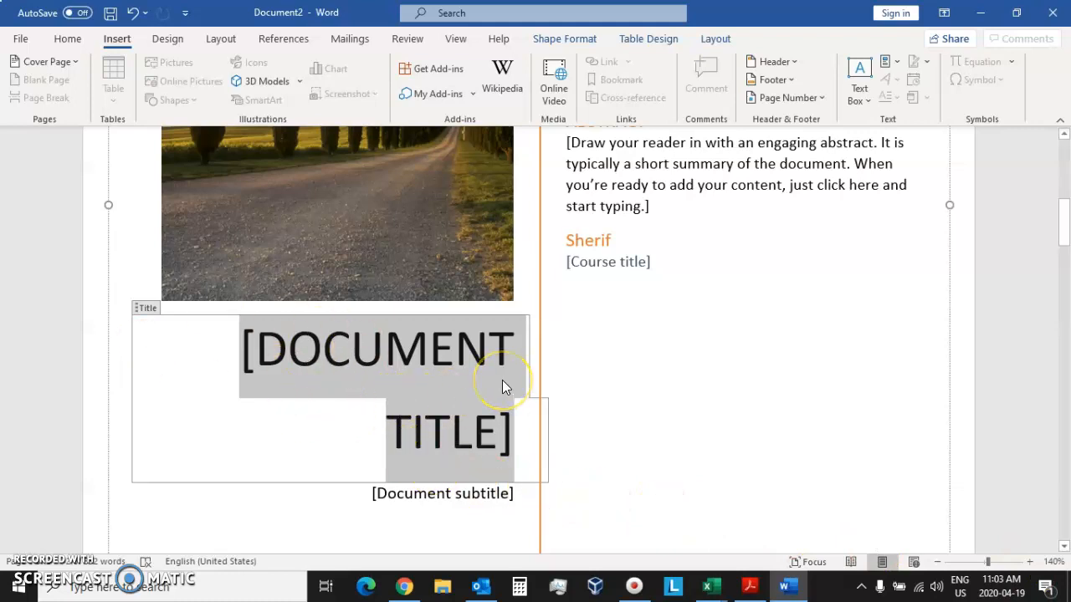
scroll(474, 384, "up", 3)
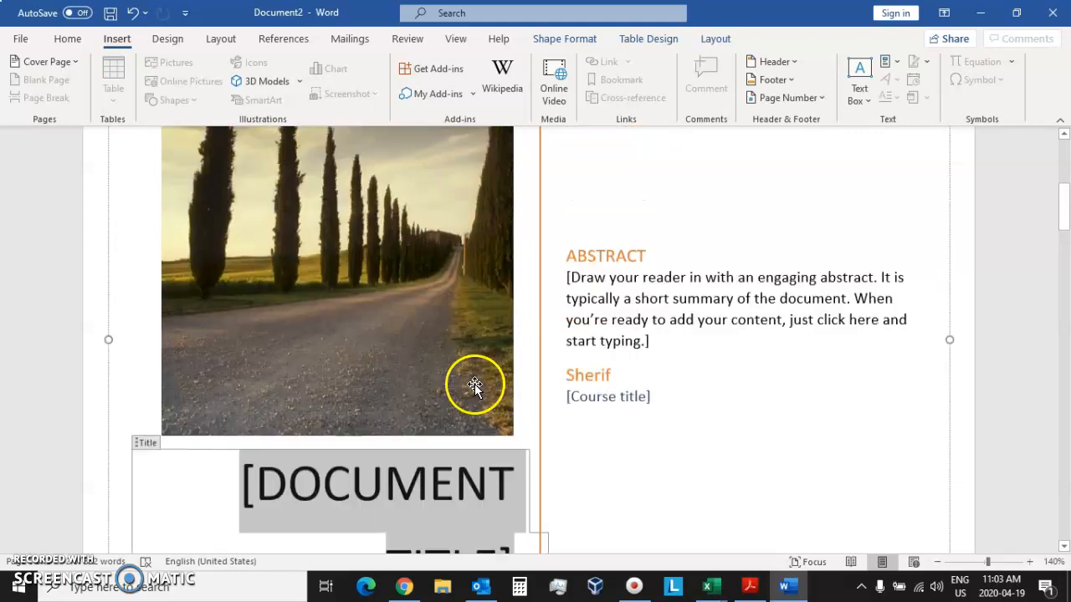
left_click(362, 287)
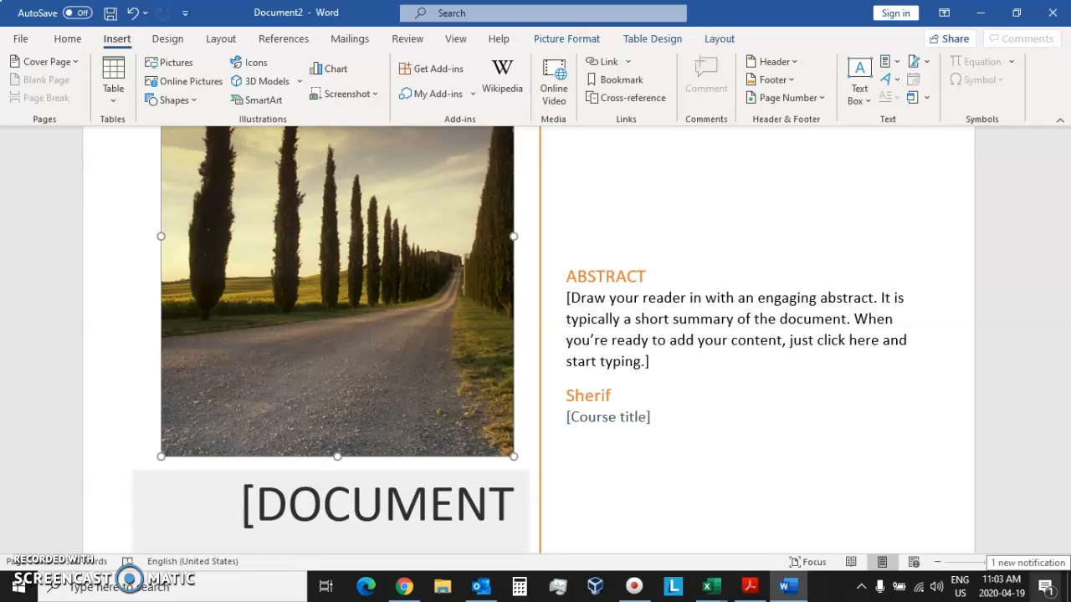
scroll(717, 422, "down", 7)
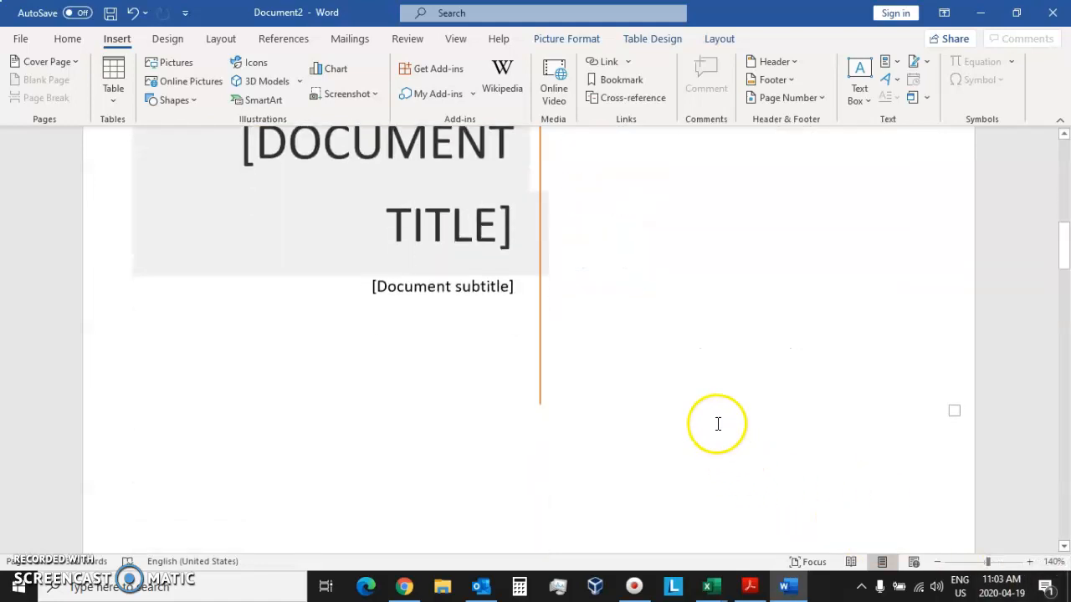
scroll(255, 222, "up", 5)
scroll(444, 327, "down", 8)
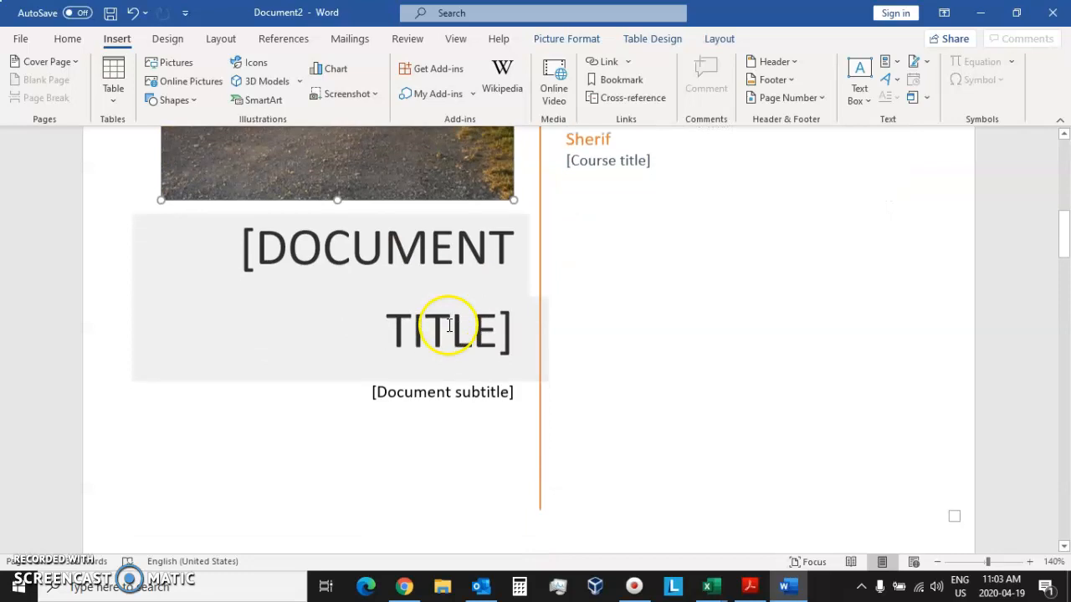
scroll(450, 325, "down", 6)
left_click(450, 325)
left_click(196, 299)
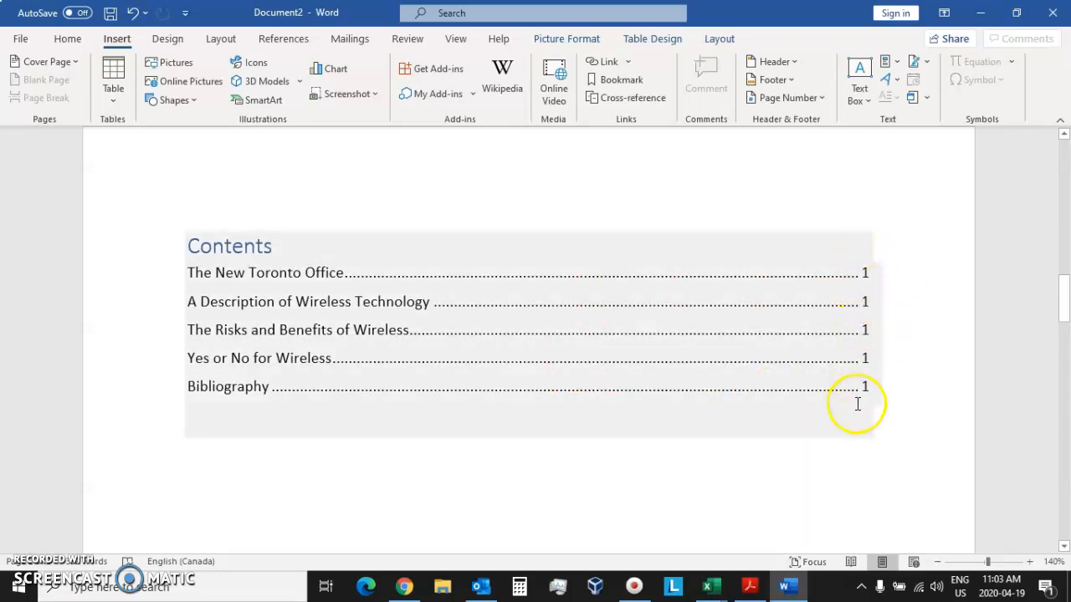
- Push "The New Toronto Office" section onto the page after the table of contents with blank lines, removing the surplus ones
scroll(627, 335, "down", 5)
scroll(491, 397, "up", 3)
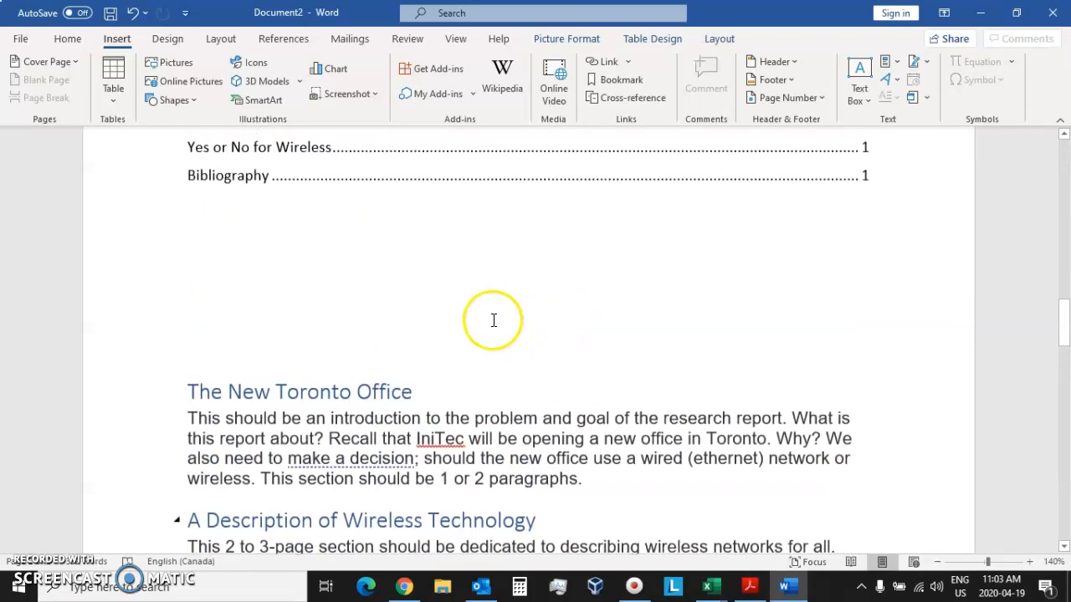
left_click(313, 296)
key("Return")
key("Return")
key("Return")
key("Return")
key("Return")
key("Return")
key("Return")
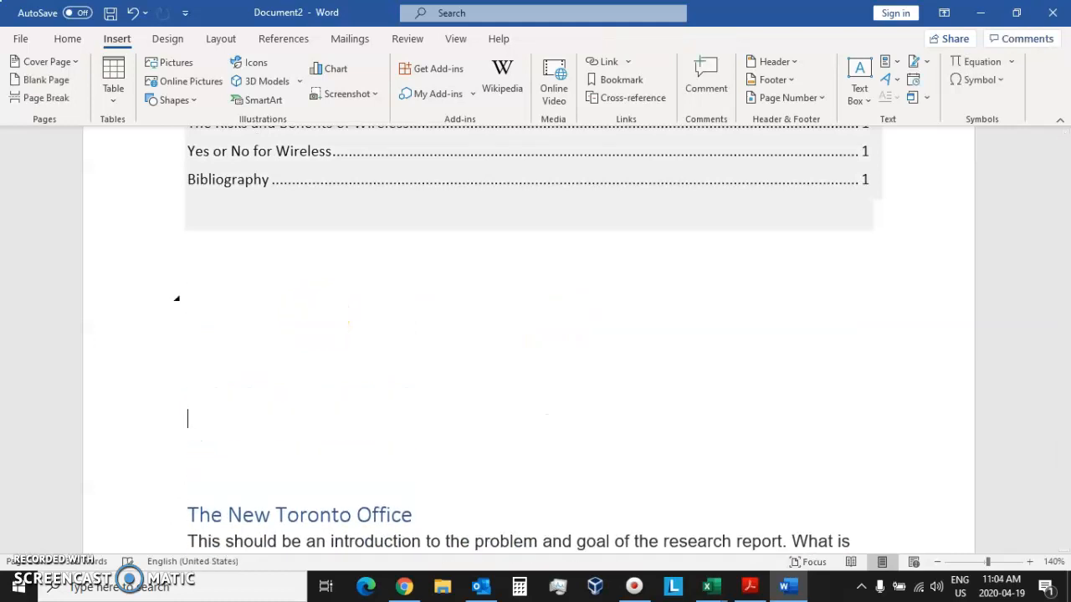
key("ctrl+z")
key("ctrl+z")
key("ctrl+z")
key("ctrl+z")
key("ctrl+z")
key("ctrl+z")
key("ctrl+z")
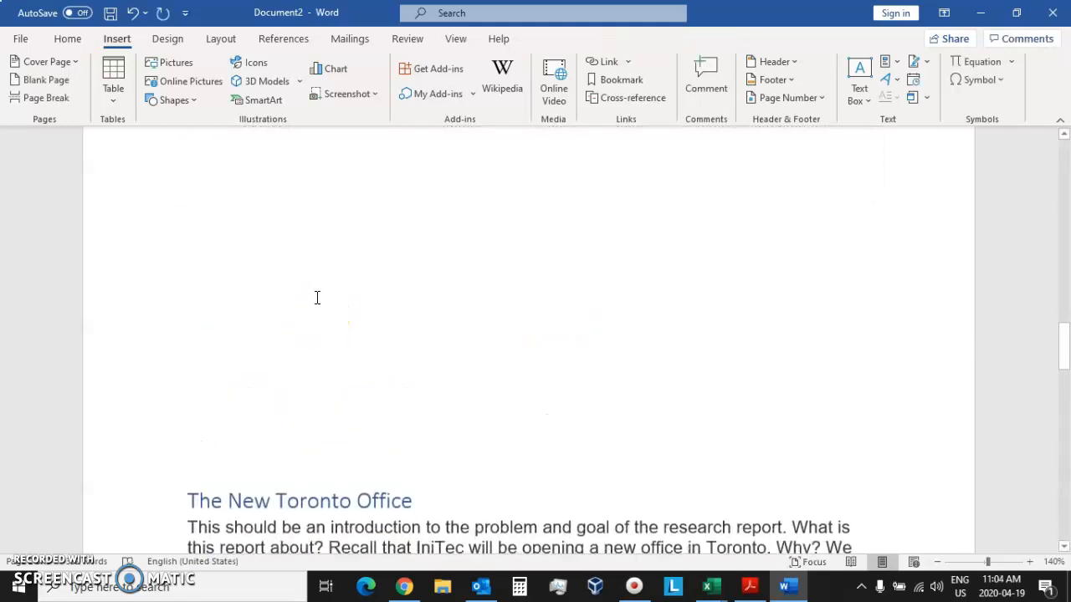
left_click(347, 305)
key("Return")
key("Return")
key("Return")
key("Return")
key("Return")
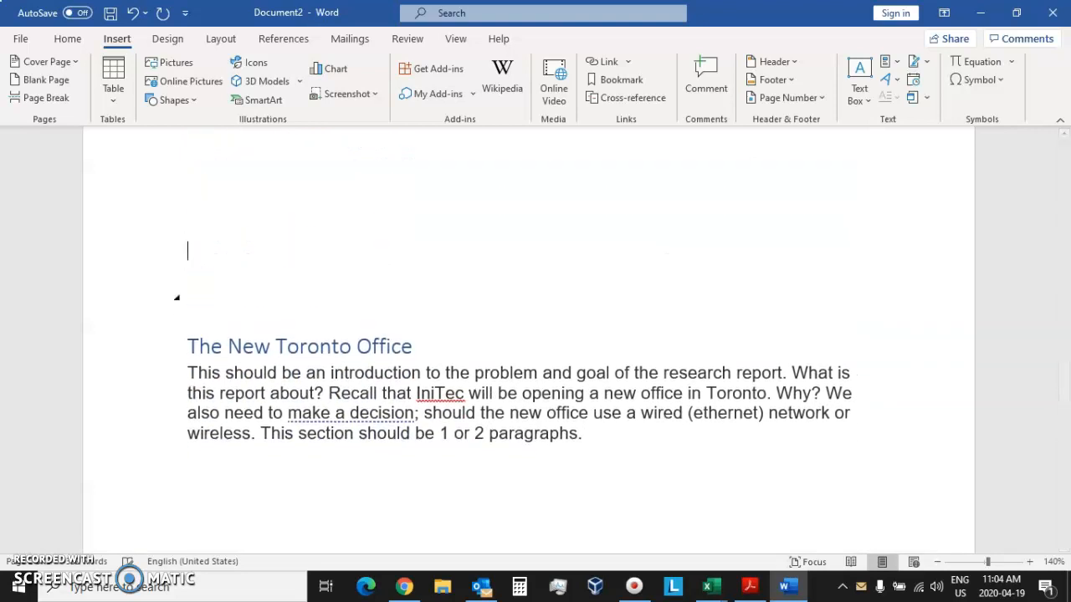
key("BackSpace")
key("BackSpace")
key("BackSpace")
key("BackSpace")
key("BackSpace")
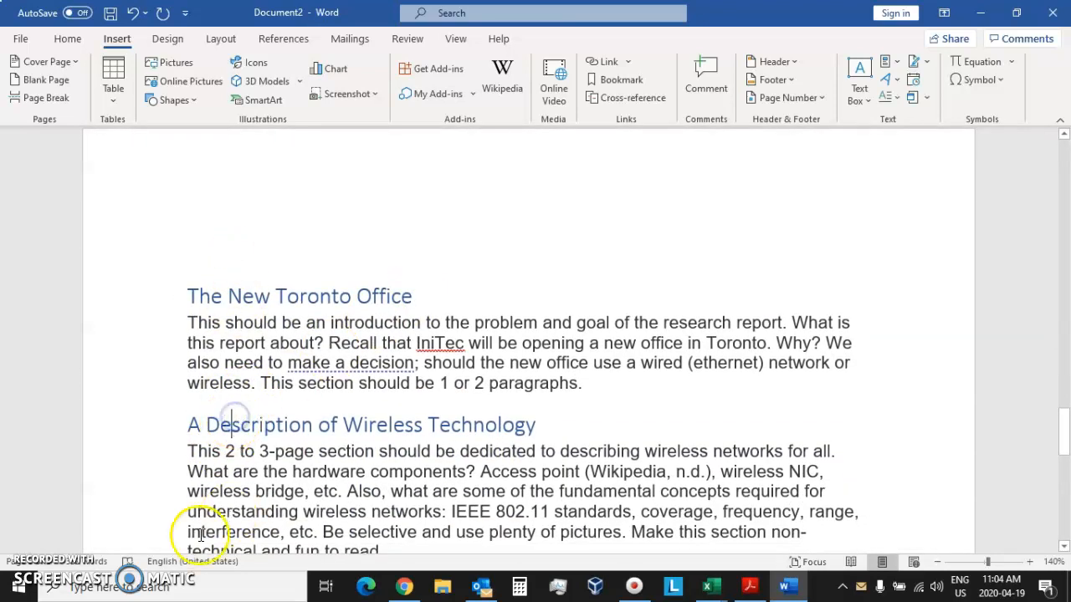
- Shorten the "A Description of Wireless Technology" heading to "Description of WiFi"
scroll(311, 346, "up", 5)
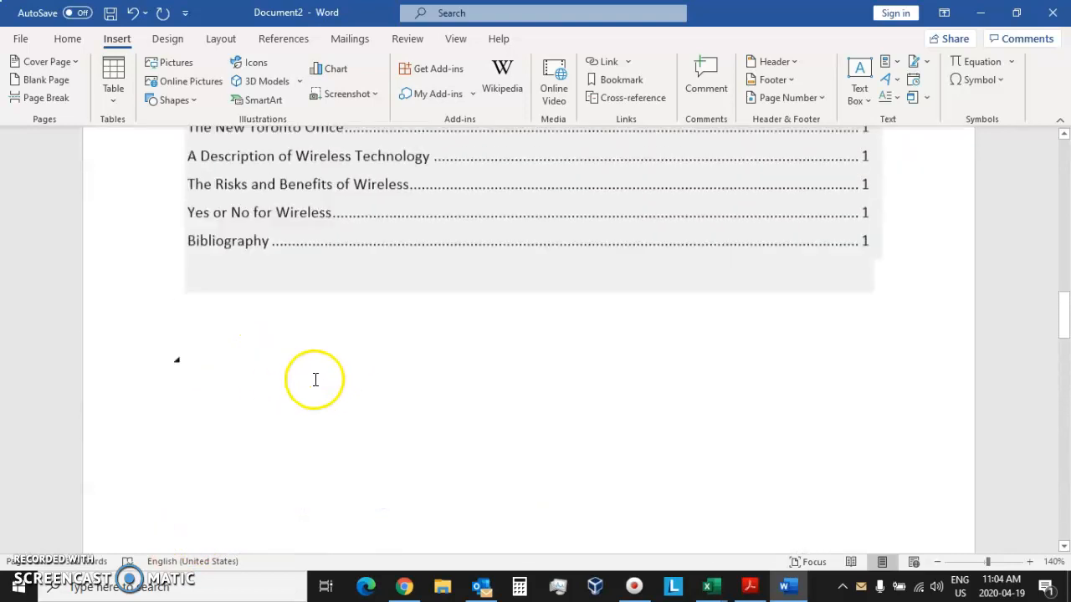
scroll(352, 334, "up", 2)
scroll(359, 345, "up", 3)
scroll(366, 335, "up", 3)
scroll(371, 368, "down", 8)
scroll(381, 382, "down", 5)
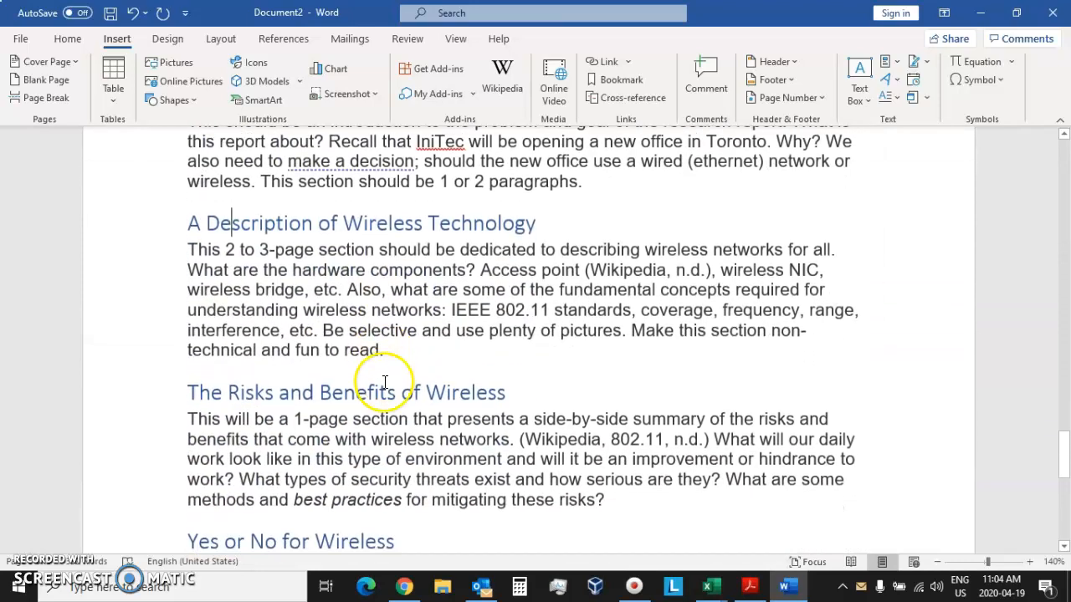
scroll(219, 228, "up", 2)
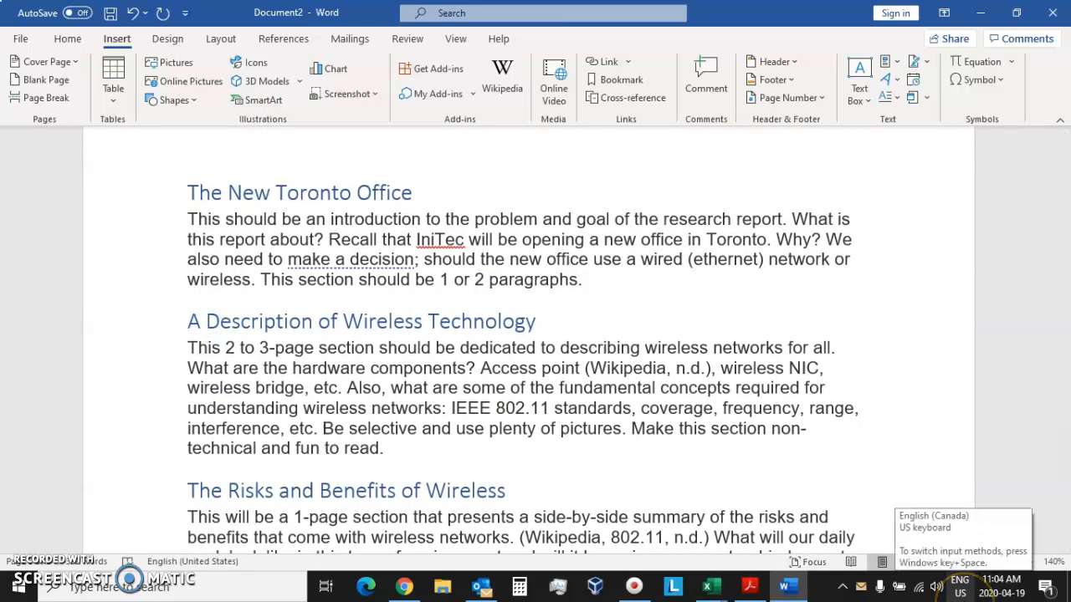
key("BackSpace")
key("BackSpace")
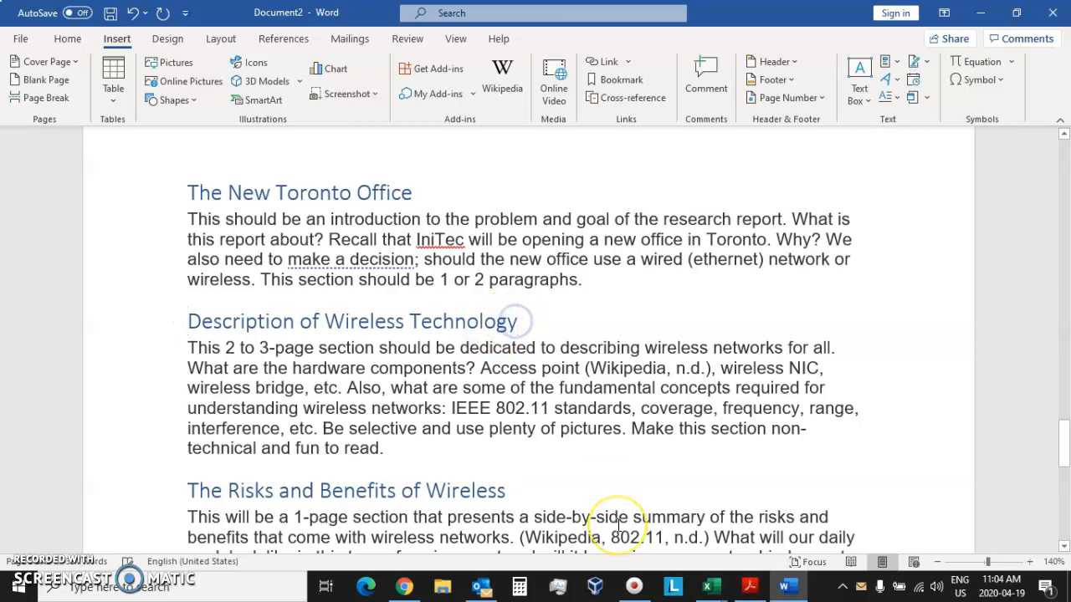
key("BackSpace")
key("BackSpace")
key("BackSpace")
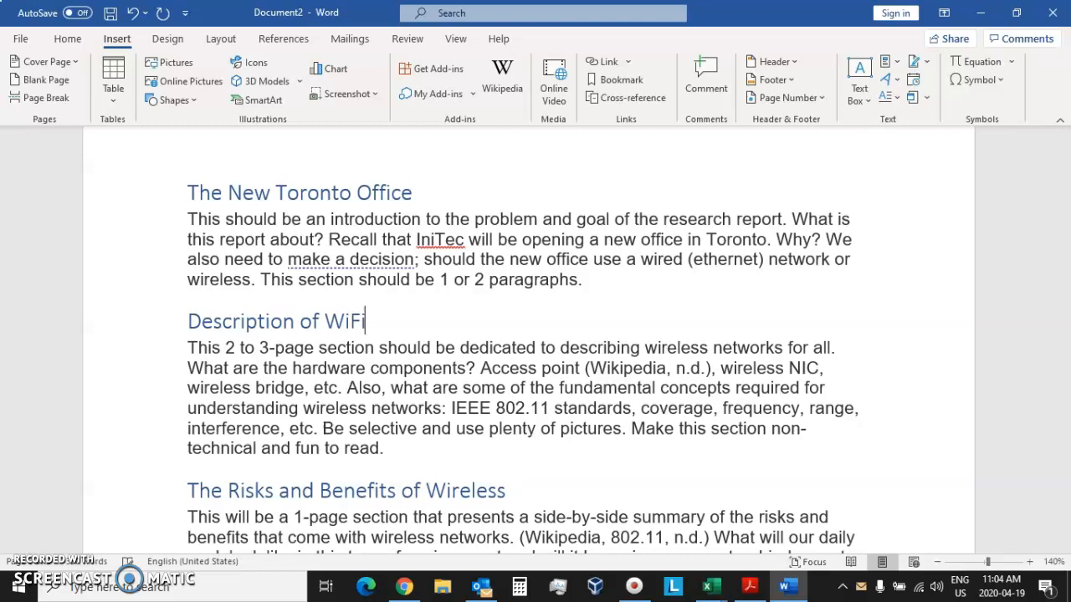
- Update the entire table of contents so that it matches the document's current headings and page numbers
scroll(619, 511, "up", 10)
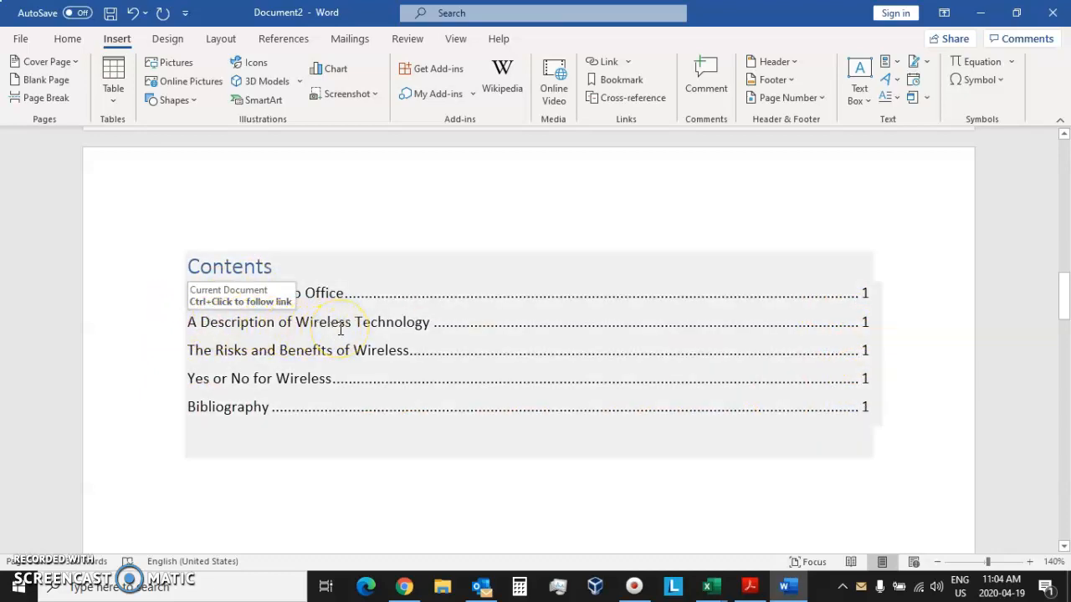
left_click(285, 40)
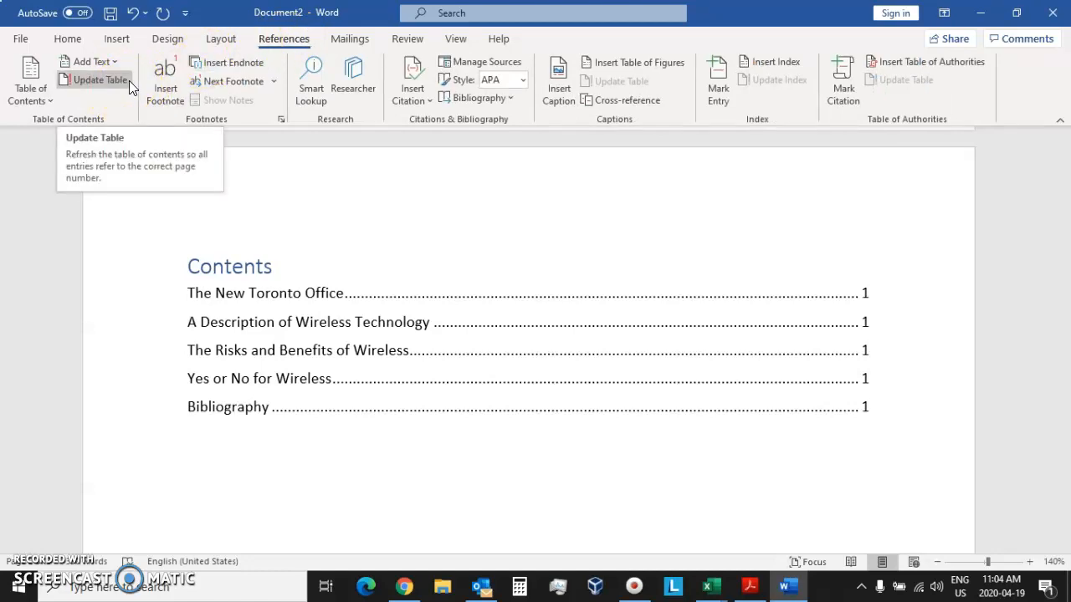
left_click(547, 318)
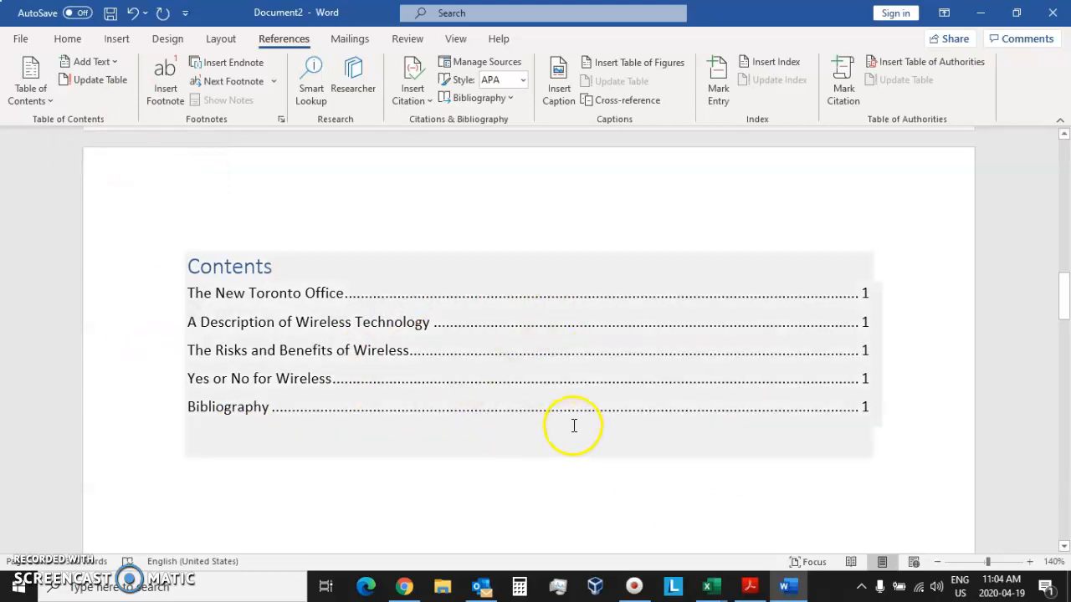
left_click(149, 183)
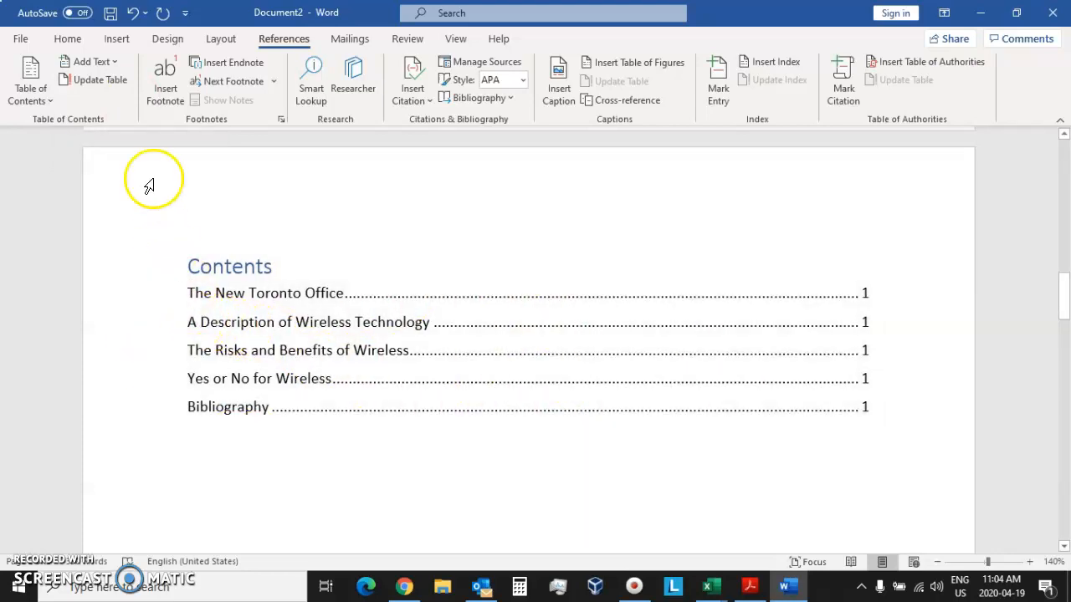
left_click(106, 80)
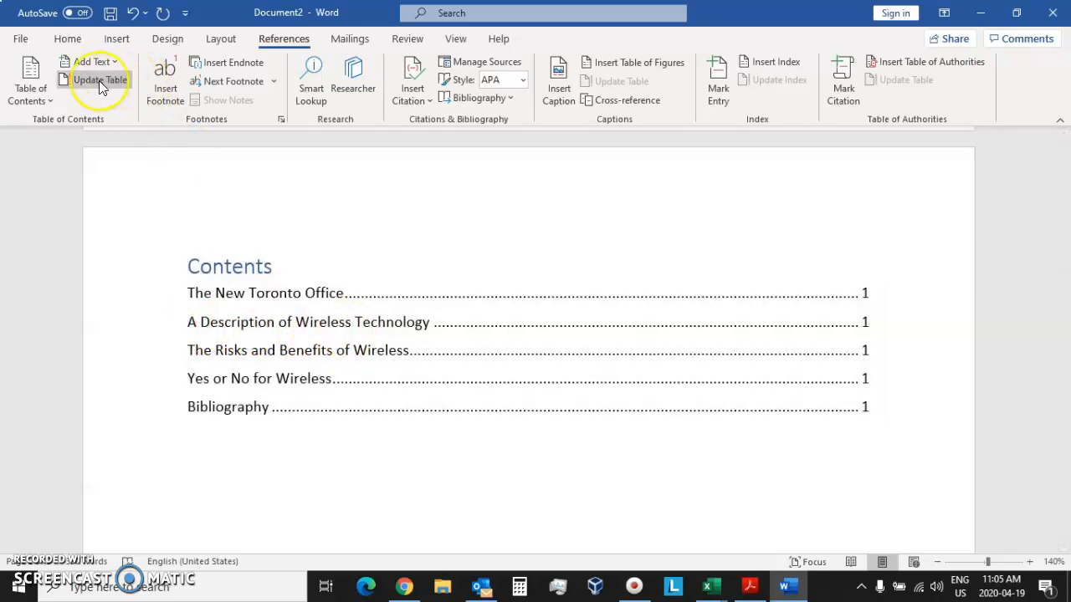
left_click(99, 80)
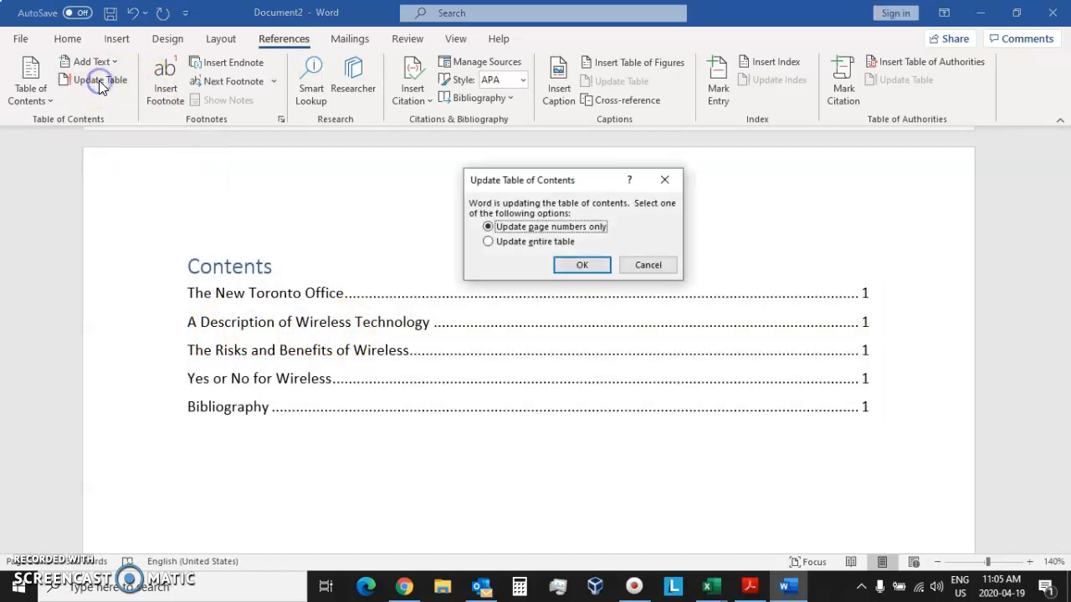
left_click(518, 243)
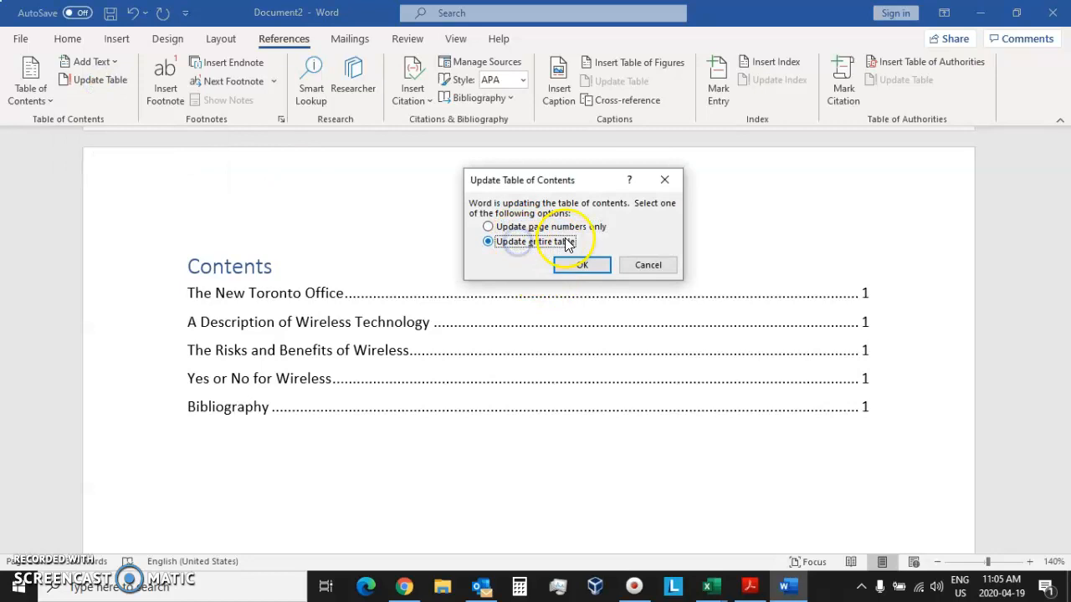
left_click(582, 267)
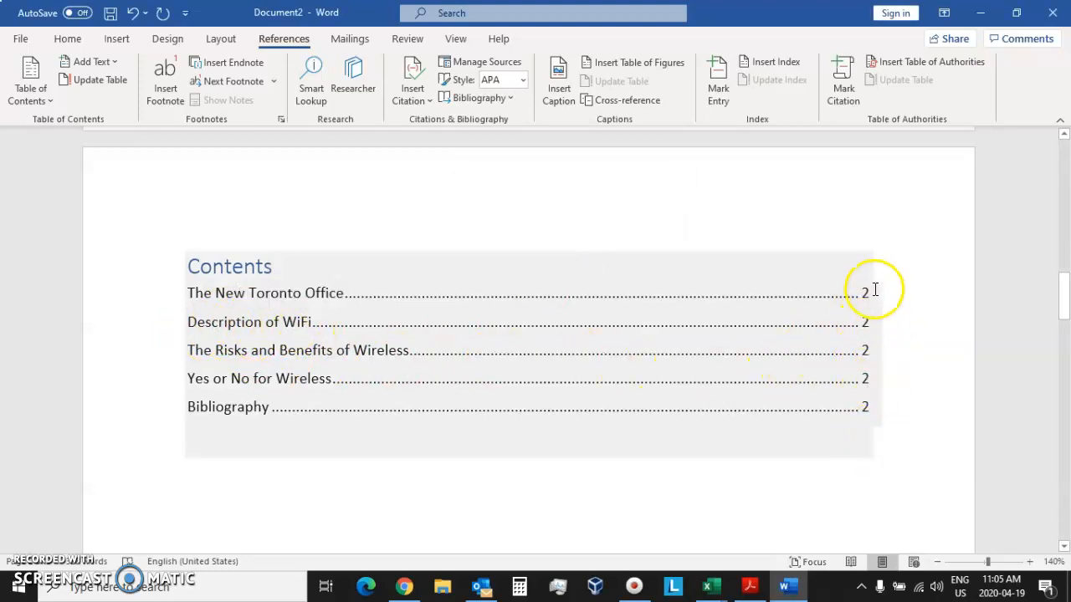
- Switch from the Word report to the untitled report document in Google Docs
scroll(867, 366, "down", 5)
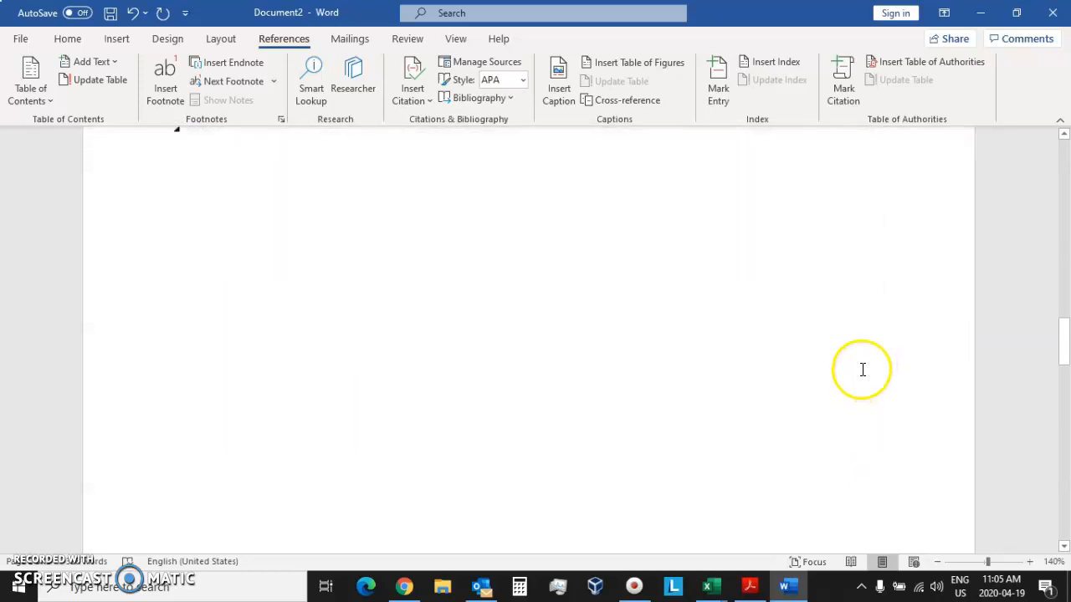
scroll(863, 370, "down", 3)
scroll(856, 366, "up", 3)
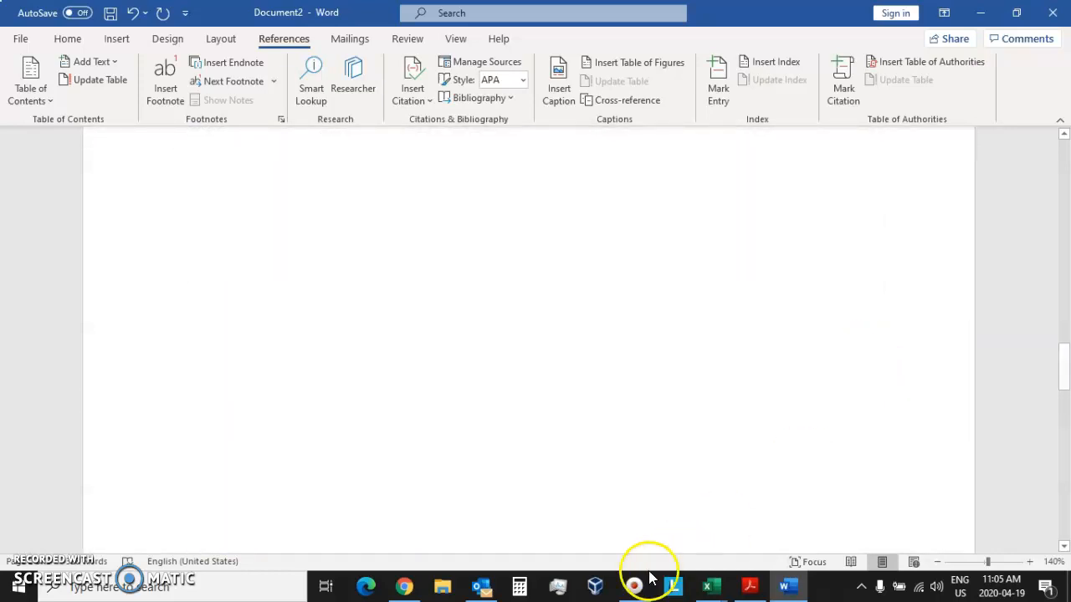
left_click(406, 586)
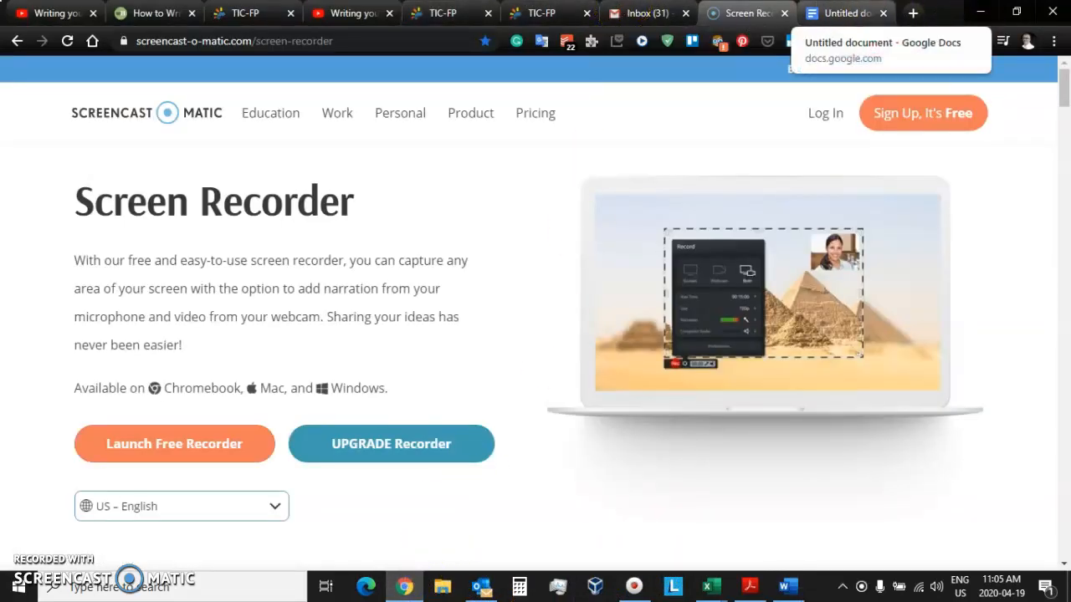
left_click(841, 12)
scroll(490, 217, "down", 4)
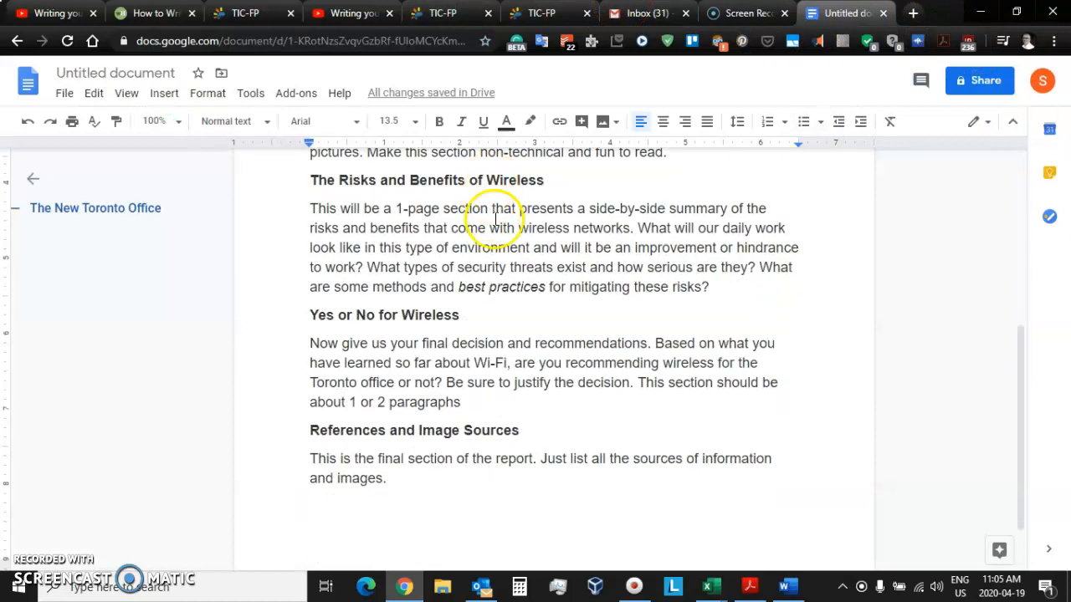
- Look over the report's opening sections in Google Docs and hide the document outline
scroll(502, 289, "up", 5)
left_click_drag(490, 242, 346, 232)
left_click_drag(418, 351, 314, 268)
left_click_drag(684, 503, 334, 427)
left_click(33, 178)
- Apply the Heading 1 paragraph style to the section title "The New Toronto Office"
left_click_drag(425, 239, 261, 227)
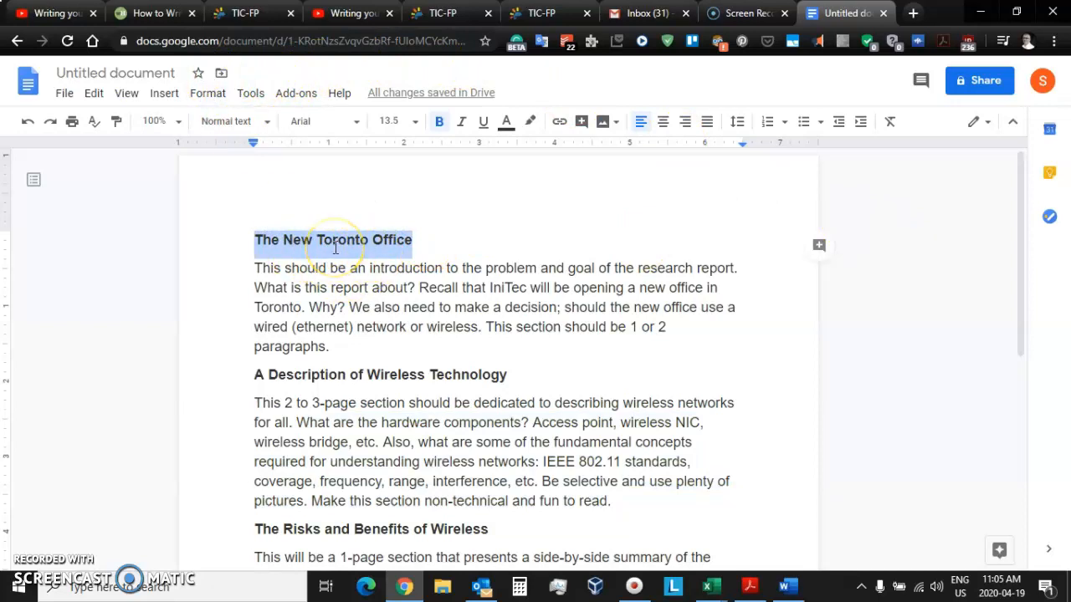
left_click(209, 94)
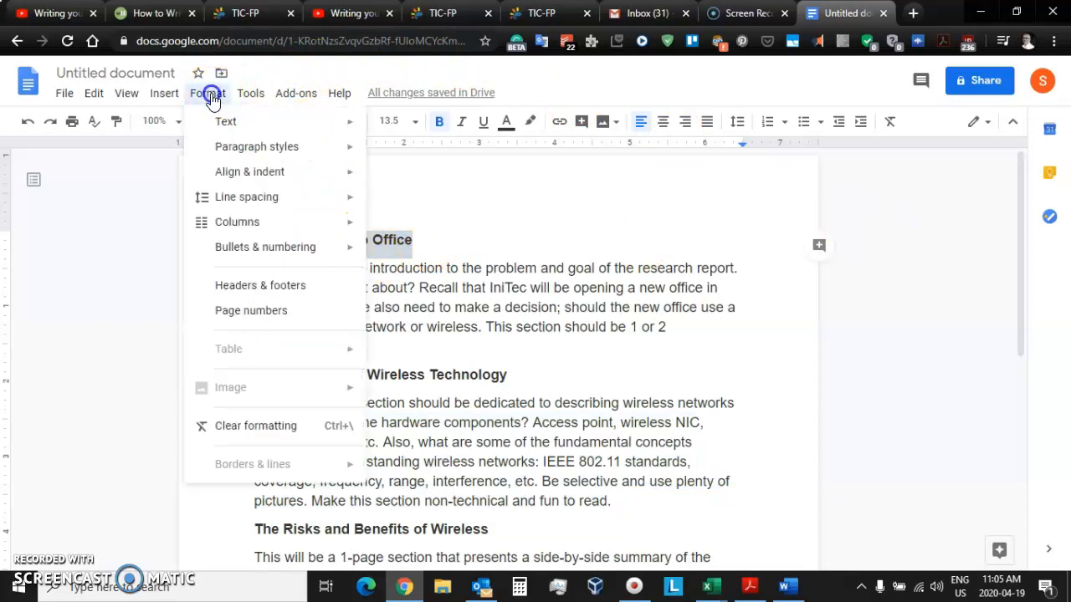
mouse_move(241, 151)
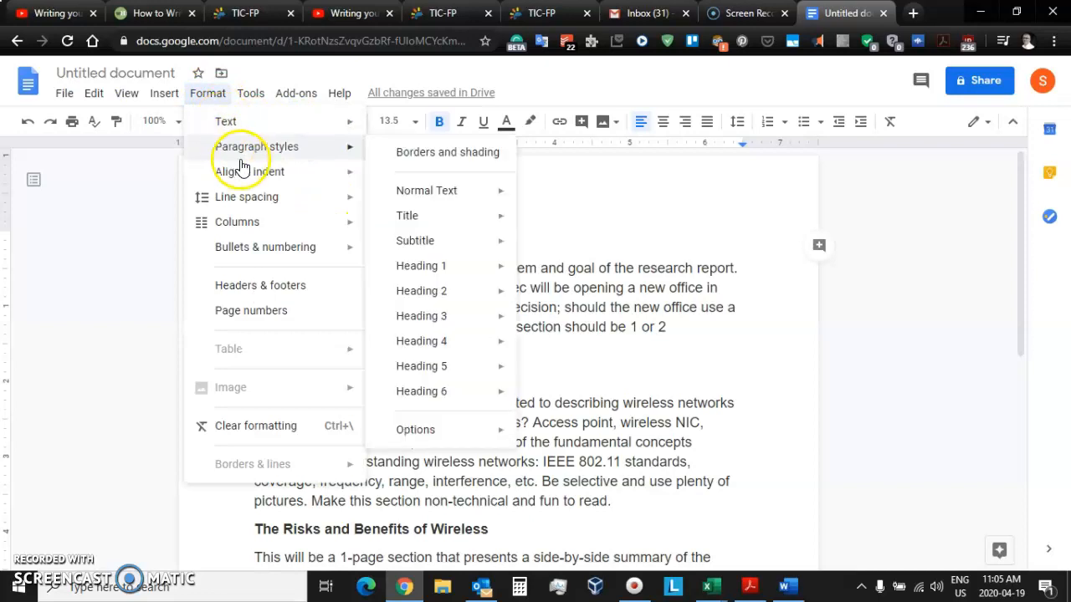
mouse_move(454, 271)
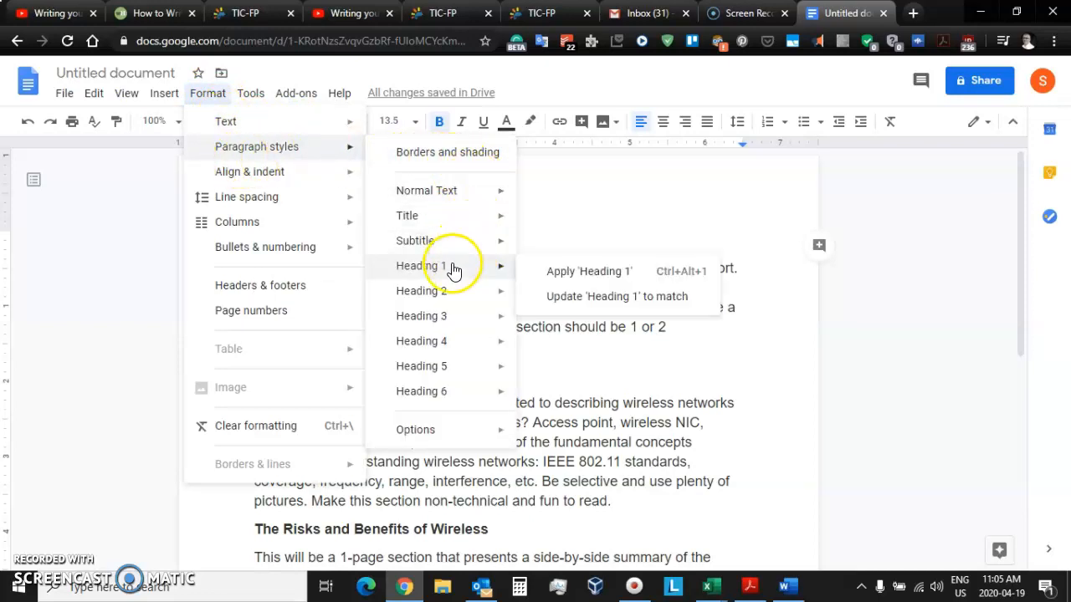
left_click(580, 274)
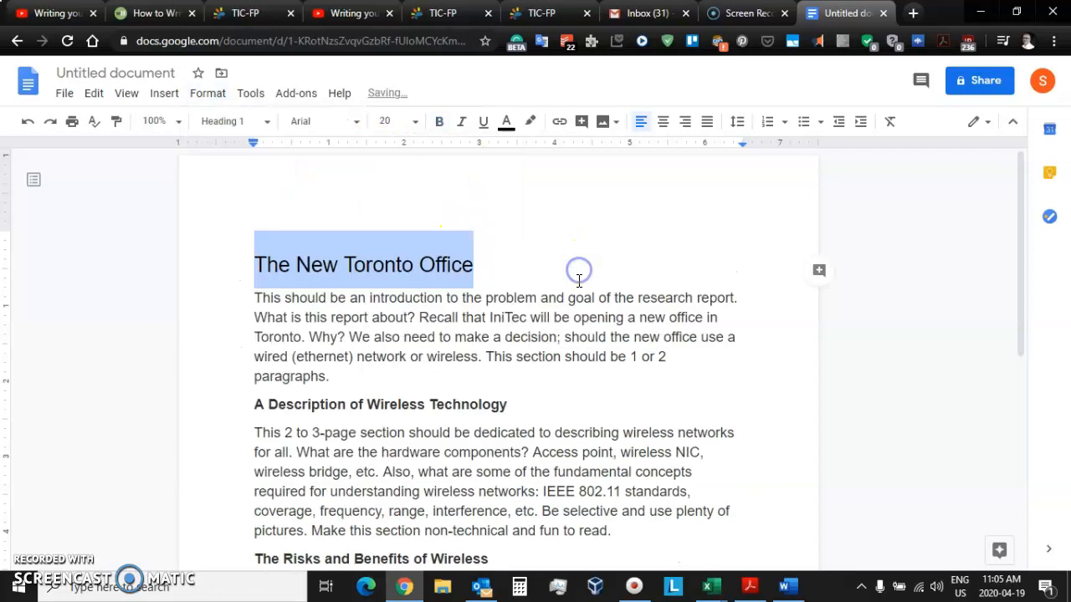
- Apply the Heading 1 paragraph style to the section title "A Description of Wireless Technology"
left_click_drag(516, 411, 241, 399)
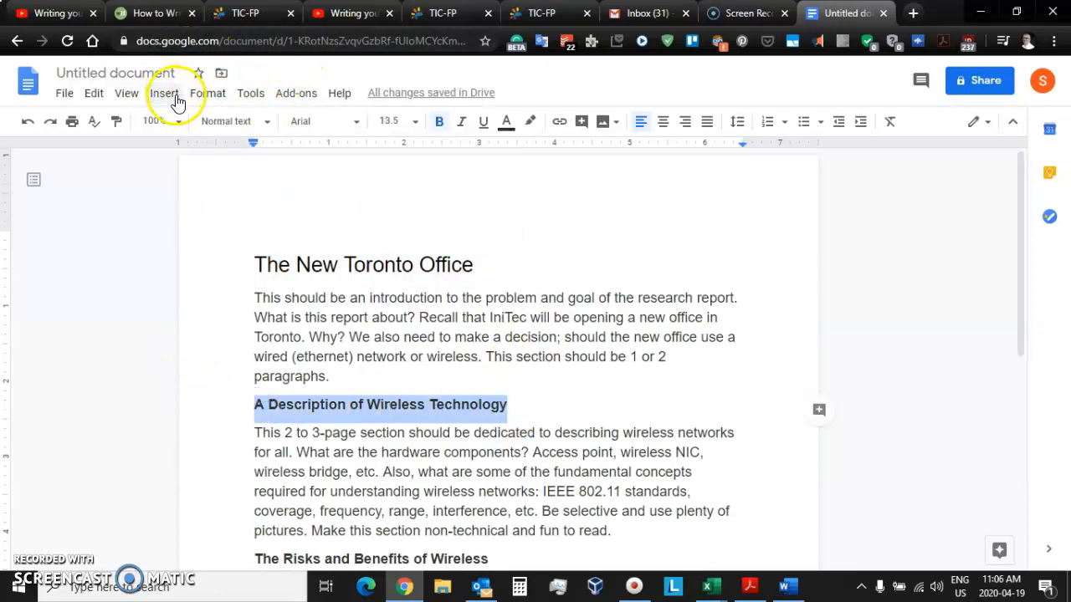
left_click(225, 97)
mouse_move(261, 144)
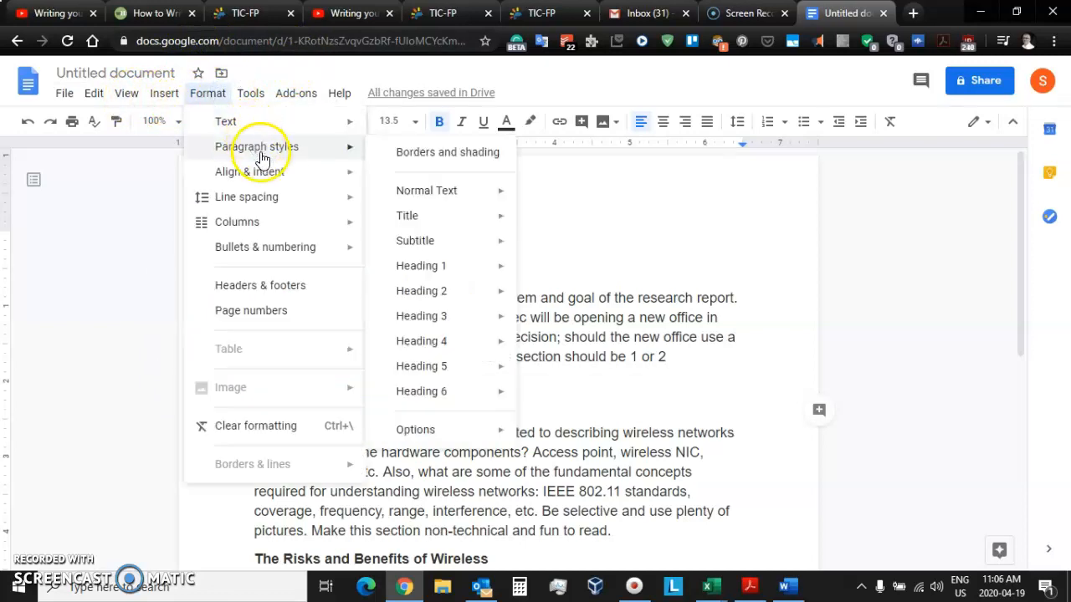
left_click(470, 265)
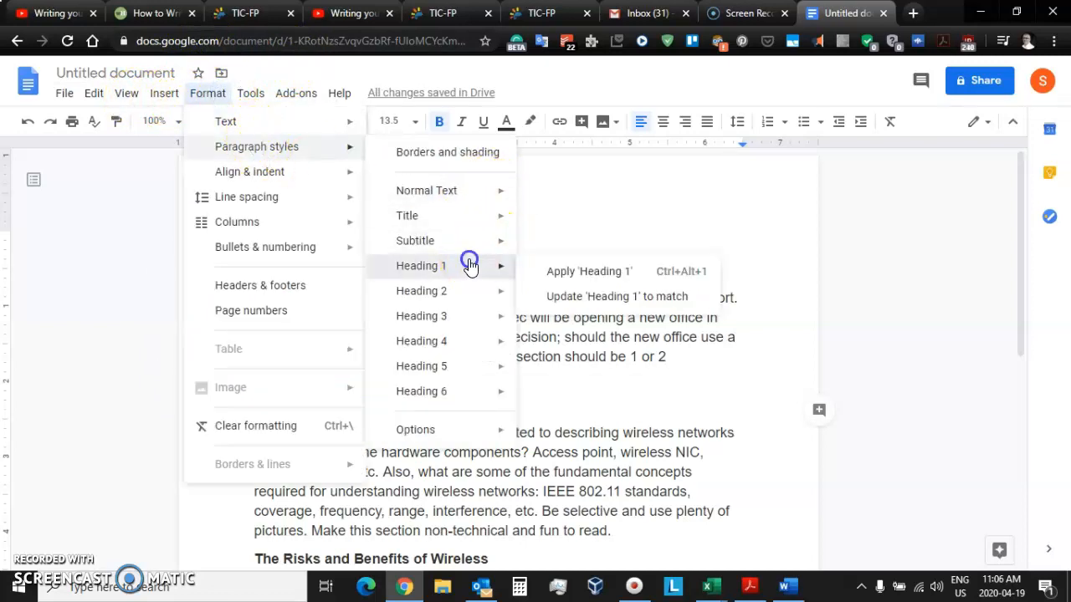
left_click(555, 271)
- Apply the Heading 1 paragraph style to the section title "The Risks and Benefits of Wireless"
scroll(552, 276, "down", 5)
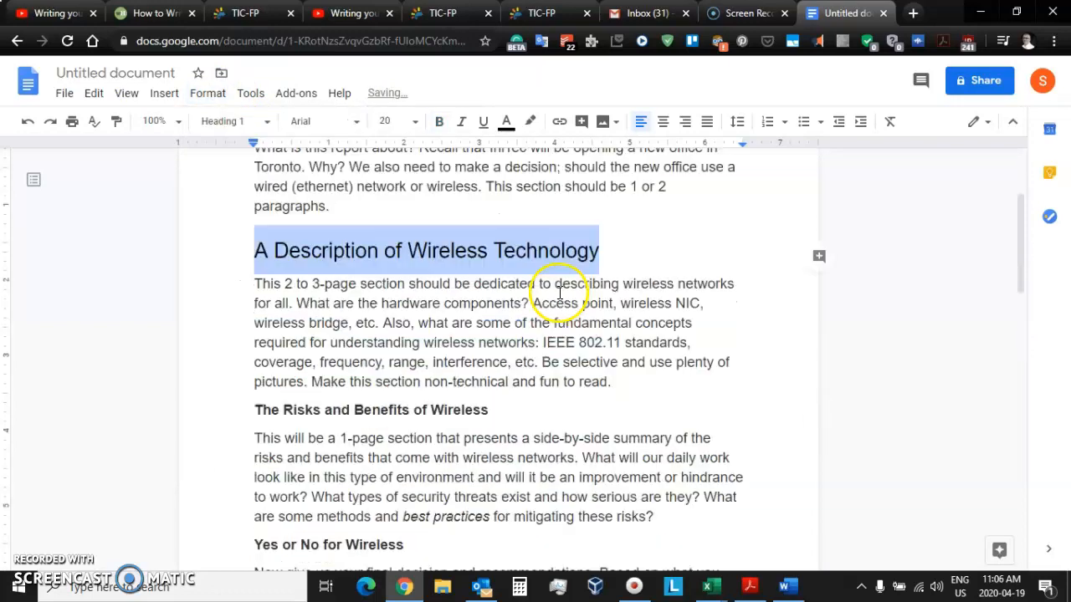
left_click_drag(492, 196, 239, 192)
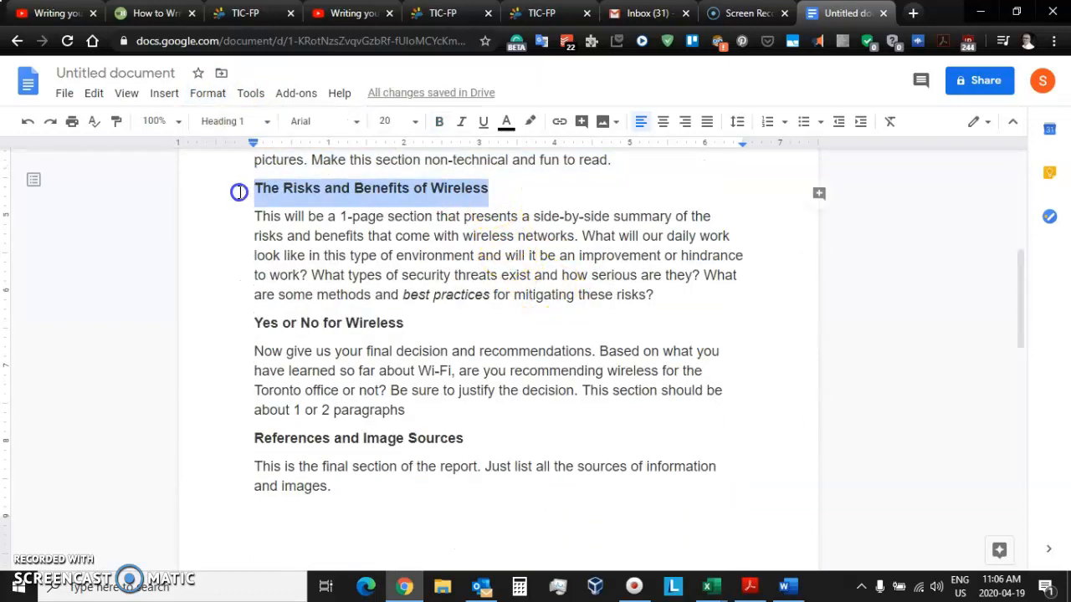
left_click(217, 96)
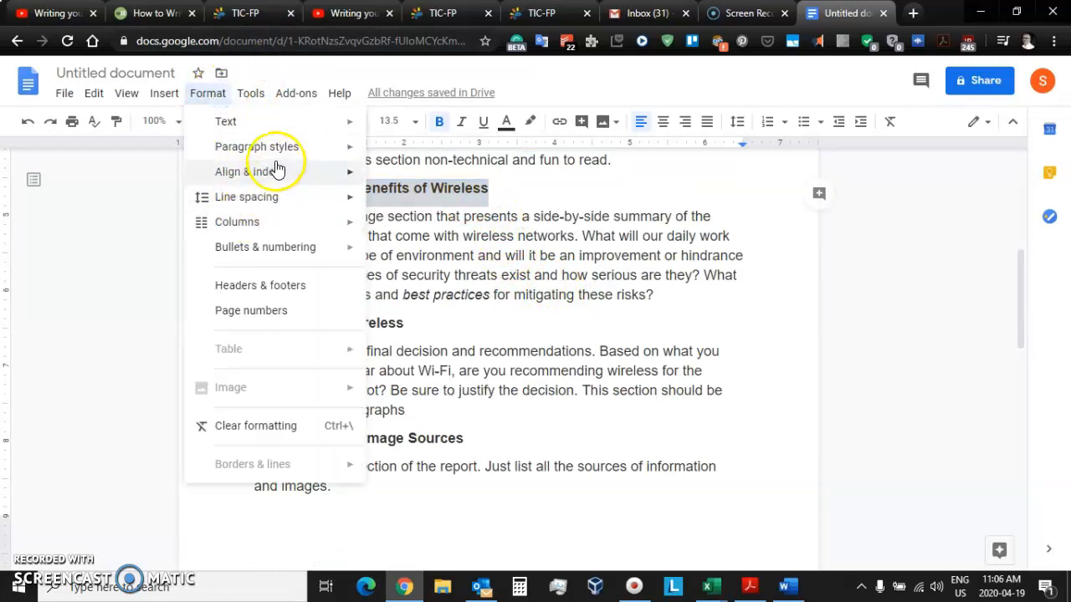
mouse_move(280, 148)
mouse_move(438, 268)
left_click(594, 277)
- Apply the Heading 1 paragraph style to the section title "Yes or No for Wireless"
left_click_drag(418, 351, 216, 350)
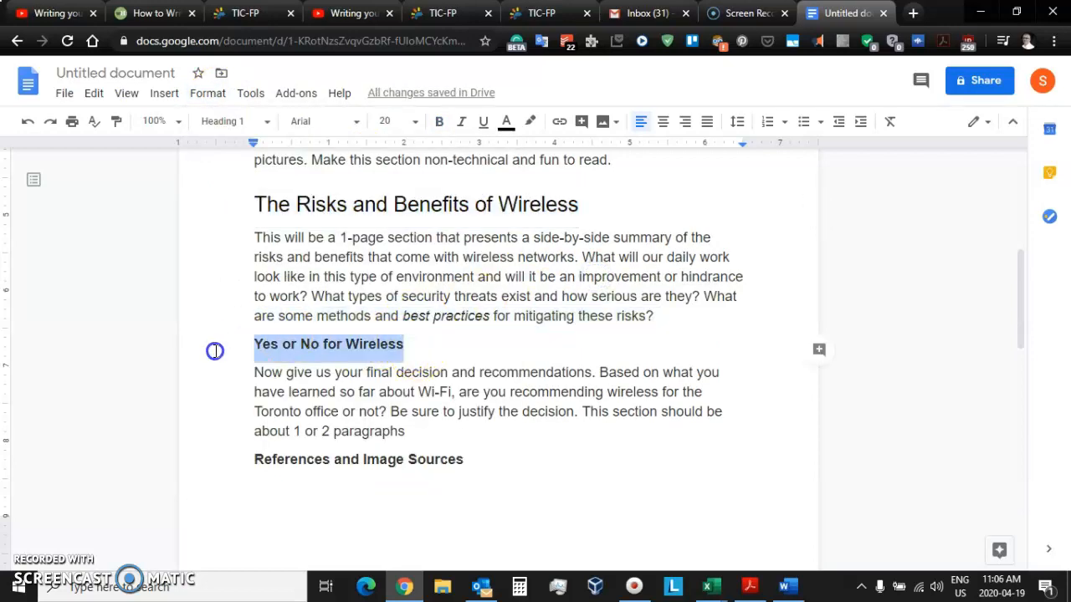
left_click(207, 94)
mouse_move(276, 153)
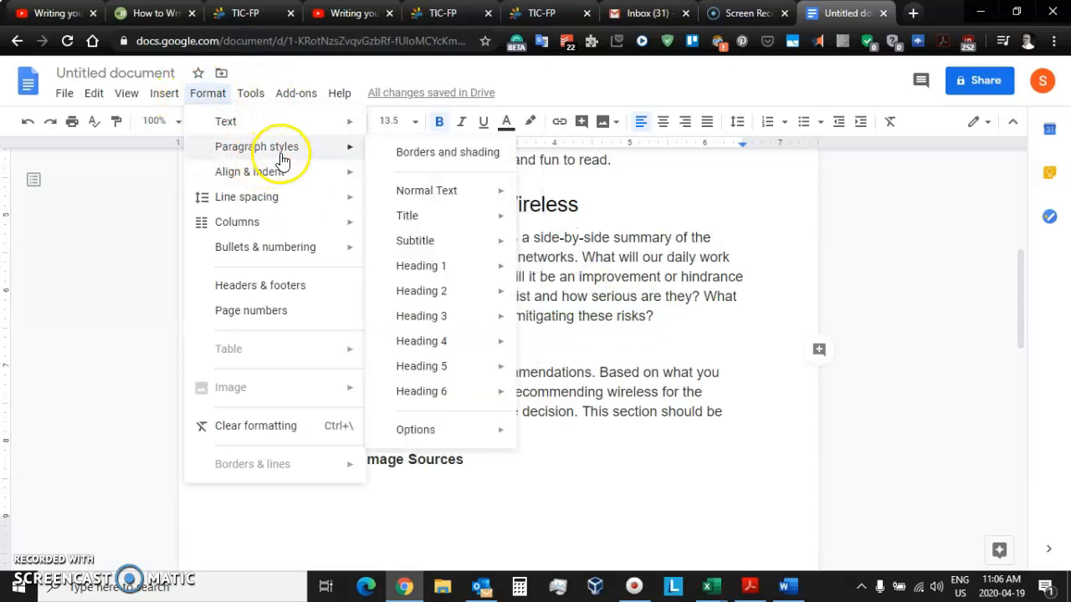
mouse_move(430, 266)
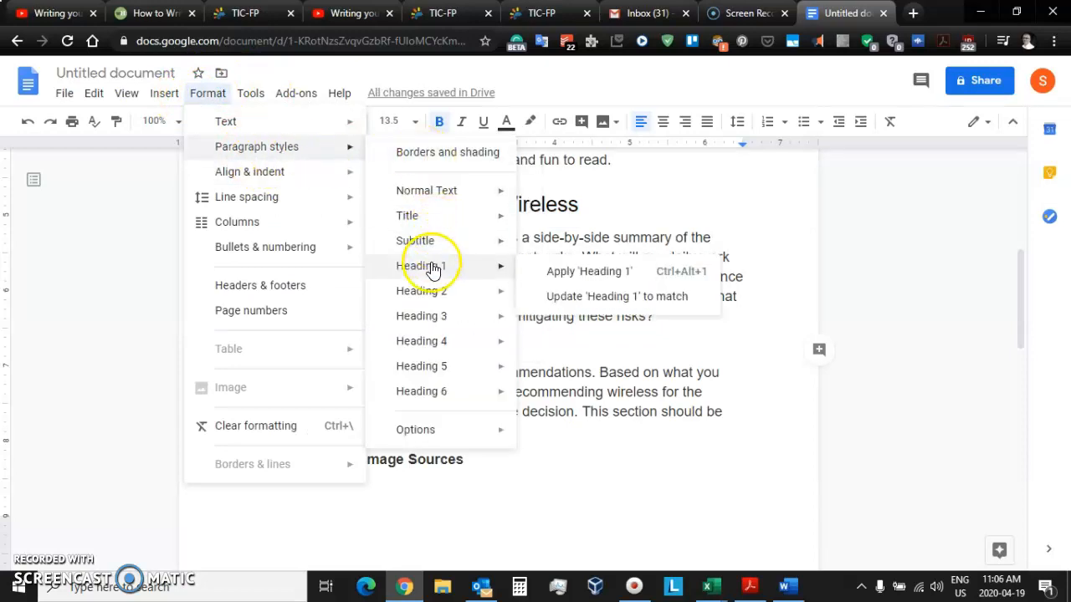
left_click(555, 270)
- Apply the Heading 1 paragraph style to the section title "References and Image Sources"
left_click_drag(467, 480, 195, 480)
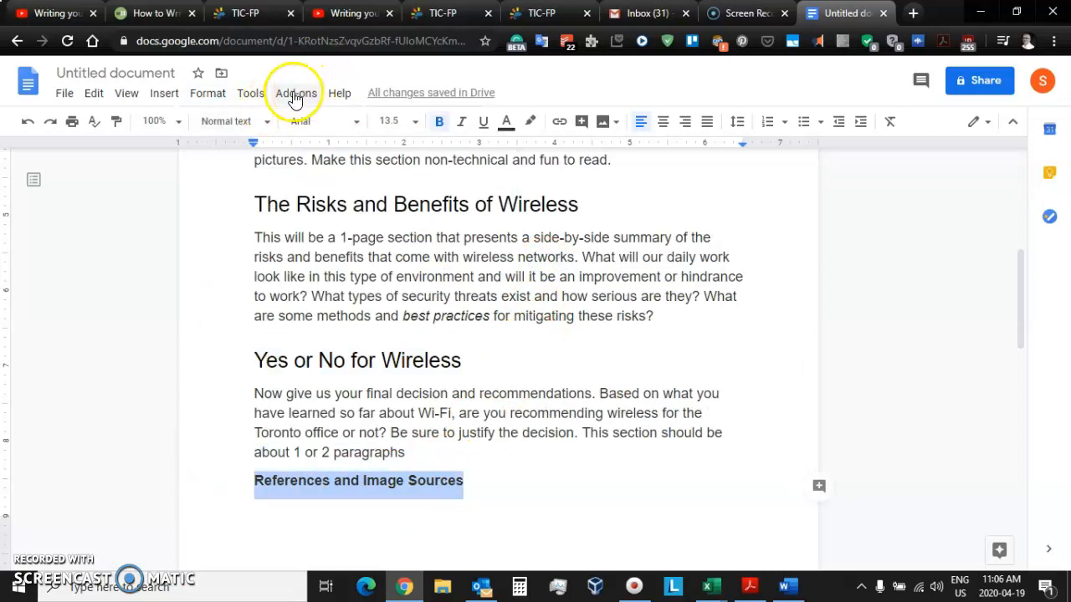
left_click(222, 93)
mouse_move(258, 148)
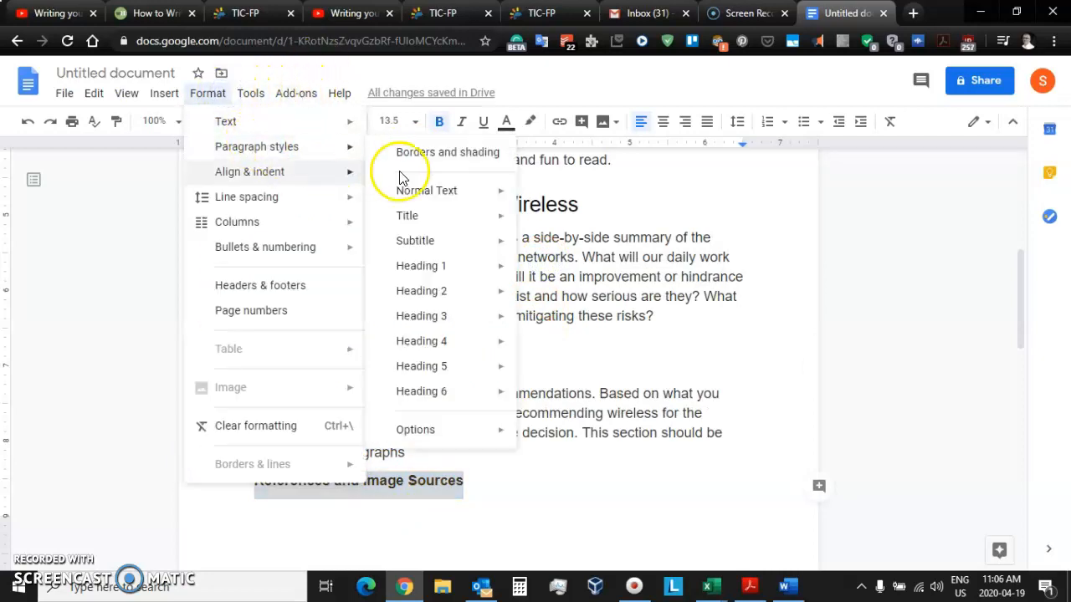
mouse_move(438, 265)
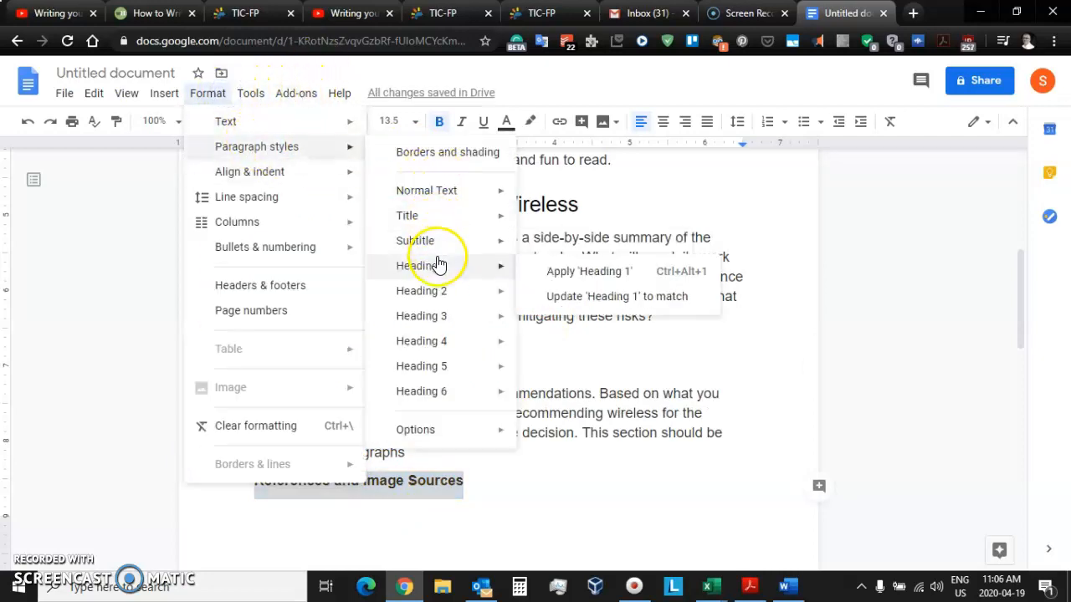
left_click(554, 275)
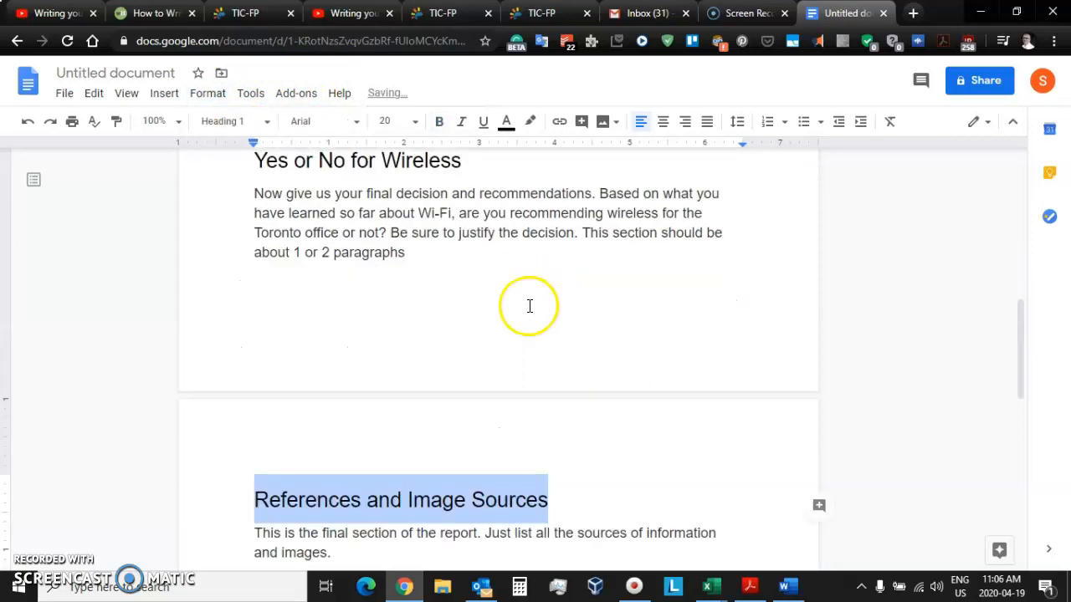
- Insert blank lines above "The New Toronto Office" until that section starts on the second page, leaving the first page empty for a cover
scroll(529, 306, "up", 15)
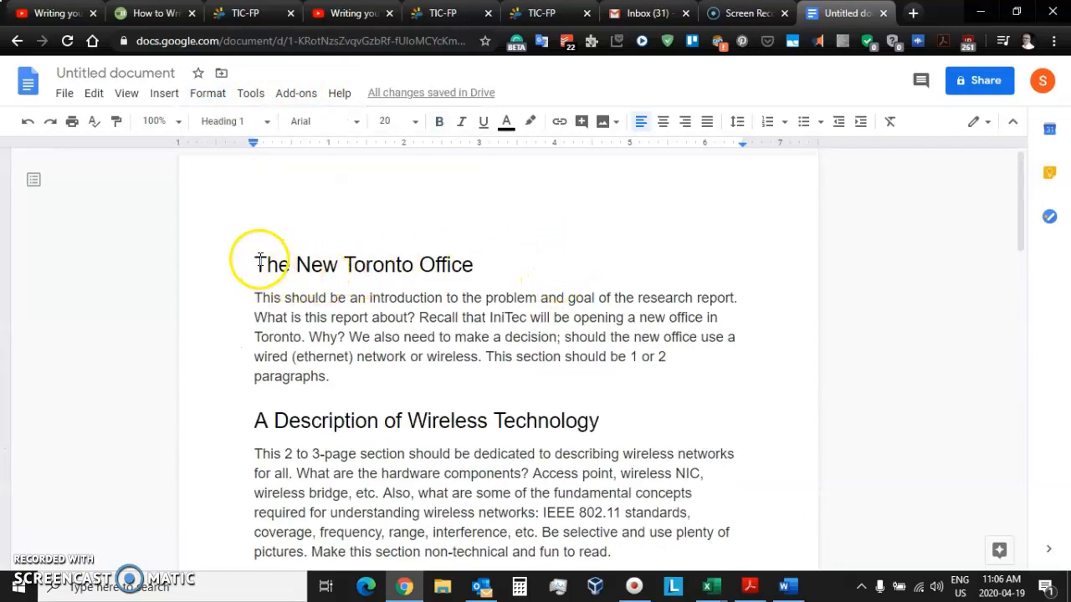
left_click(257, 261)
key("Return")
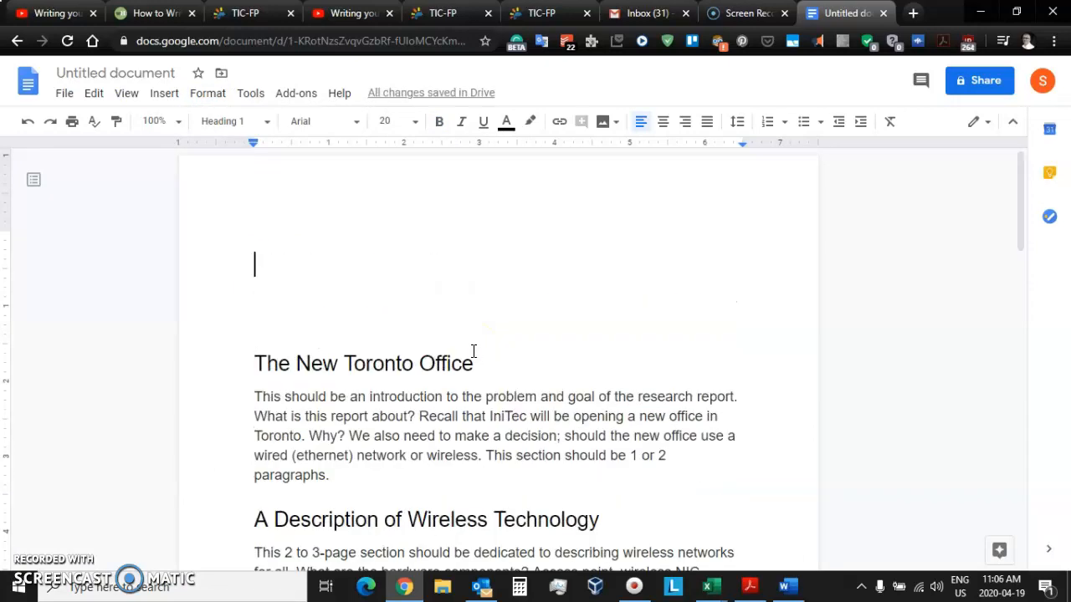
left_click(164, 94)
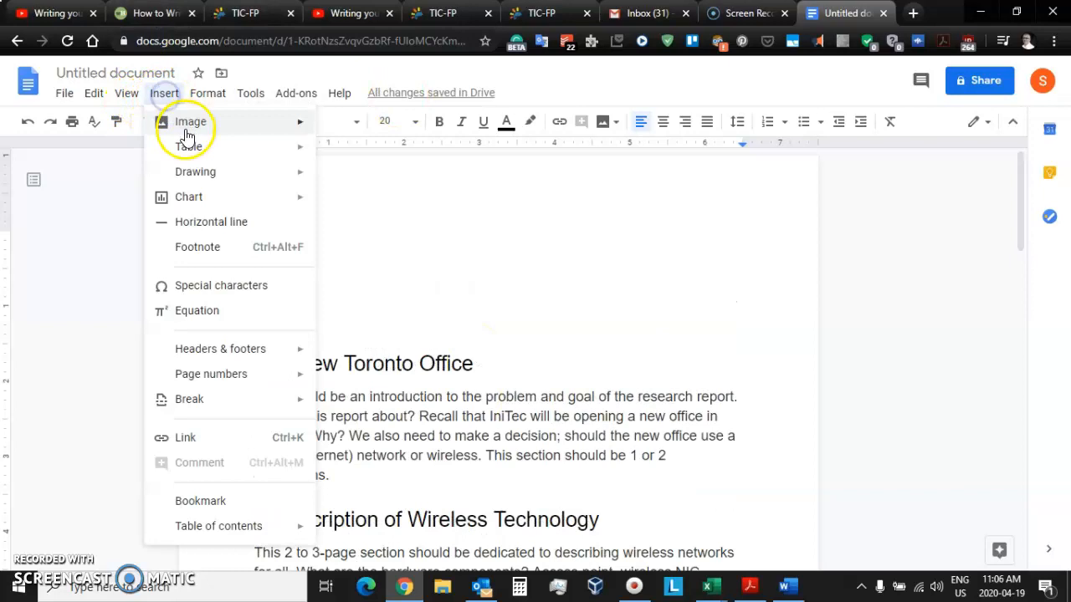
left_click(355, 264)
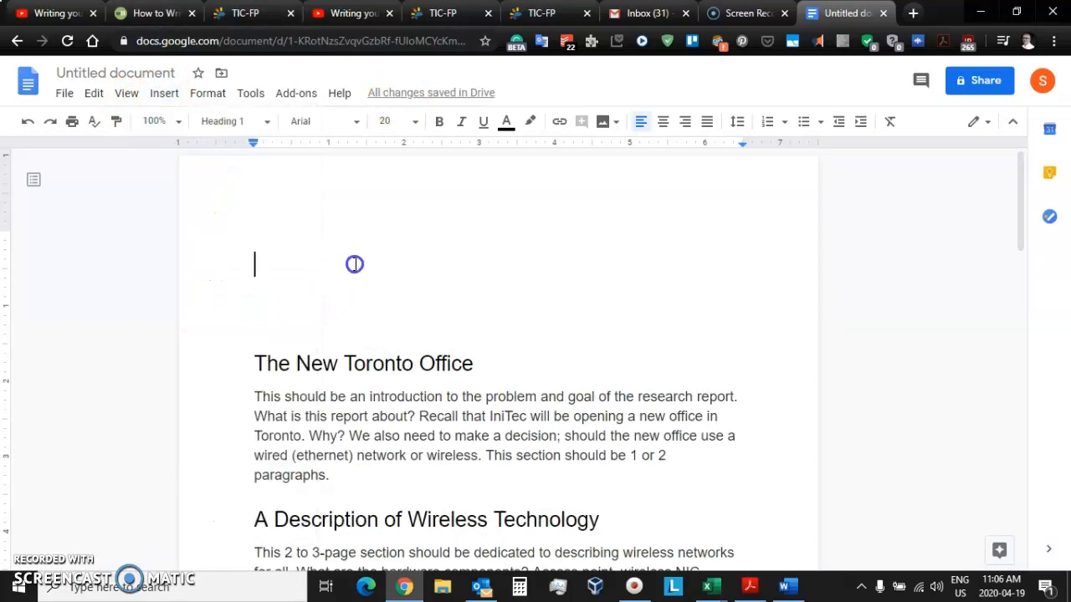
key("Return")
key("Return")
key("Return")
key("Return")
key("Return")
key("Return")
key("Return")
key("Return")
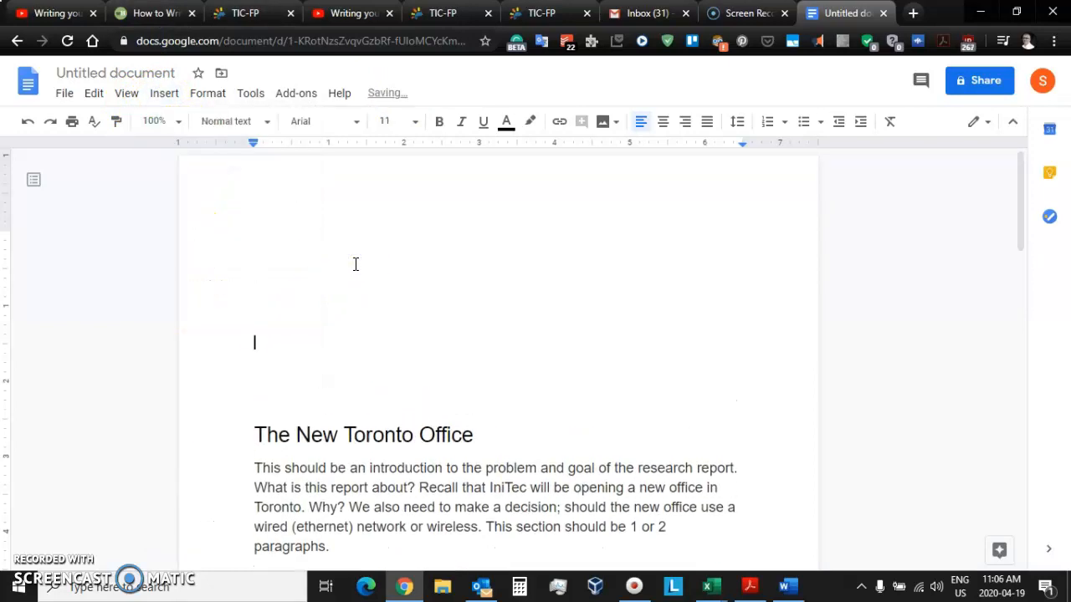
left_click(358, 256)
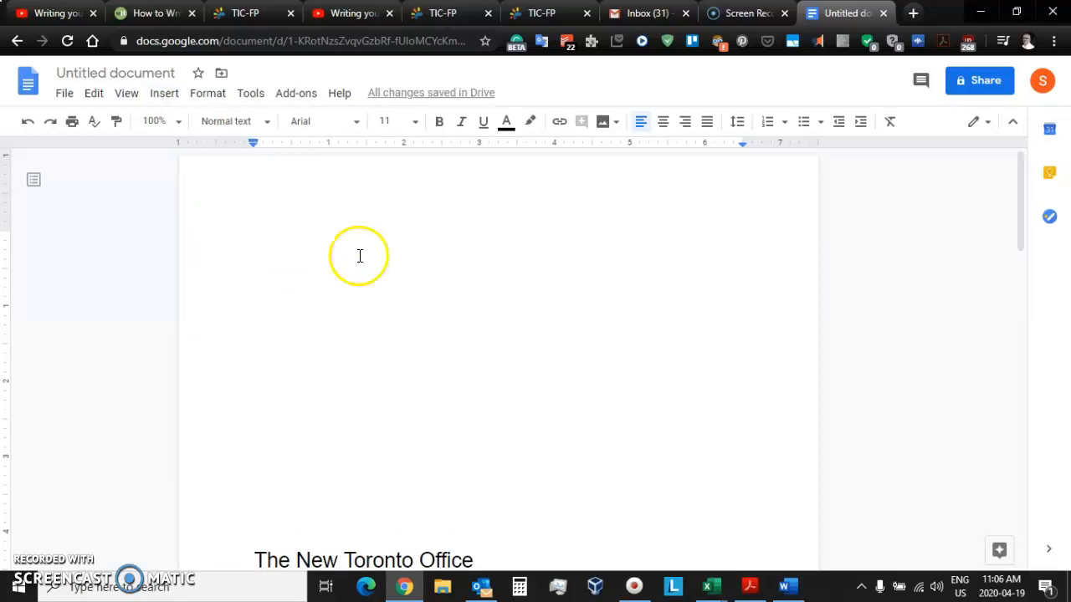
scroll(358, 256, "down", 5)
scroll(377, 247, "up", 1)
scroll(377, 247, "up", 2)
key("Return")
key("Return")
key("Return")
key("Return")
key("Return")
key("Return")
key("Return")
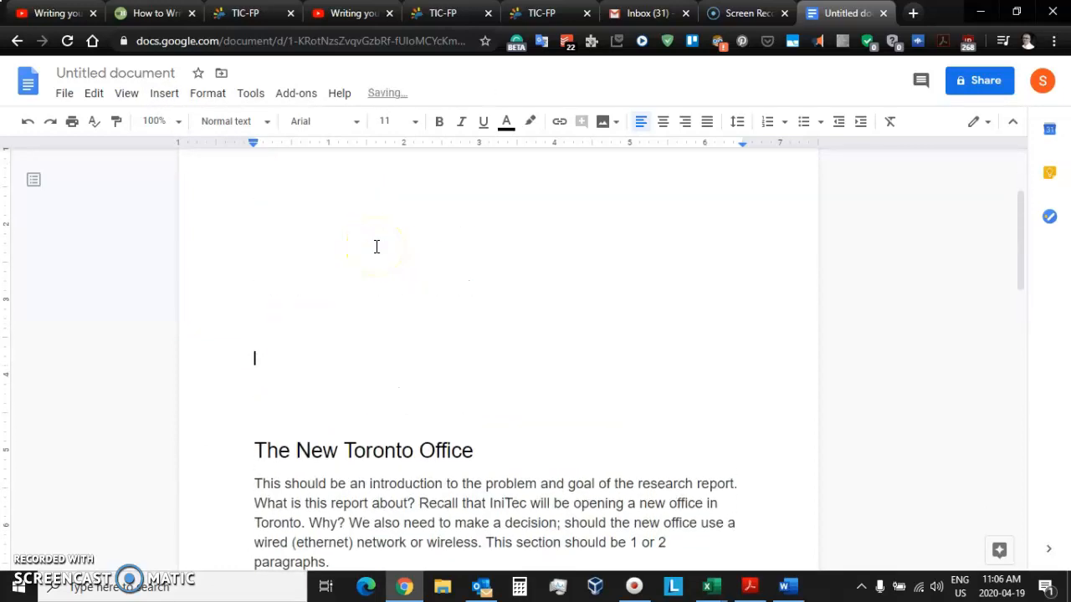
key("Return")
key("Return")
key("Return")
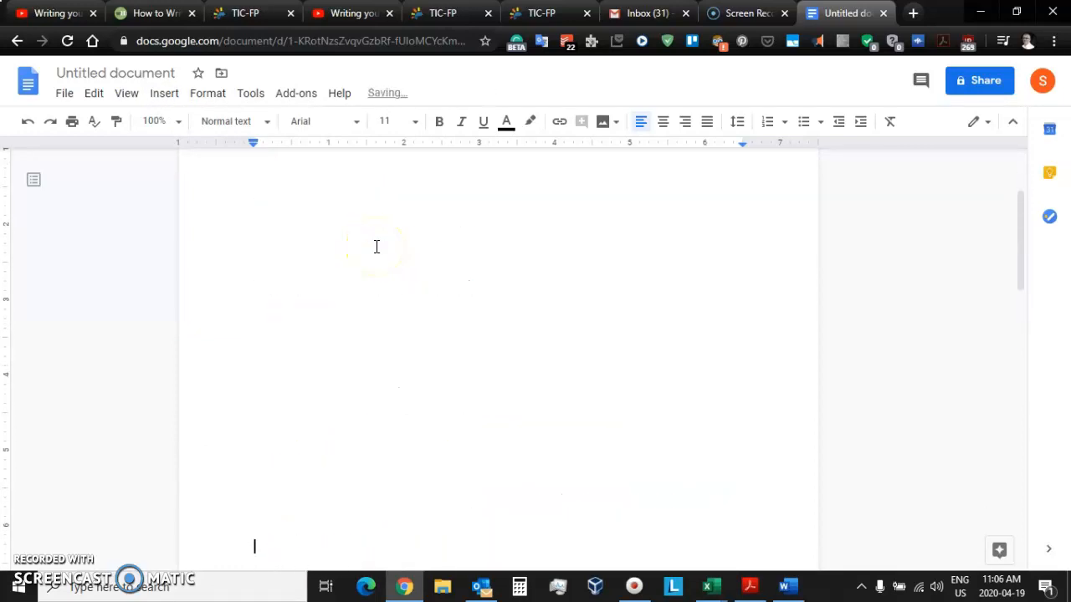
left_click(372, 246)
scroll(366, 244, "down", 6)
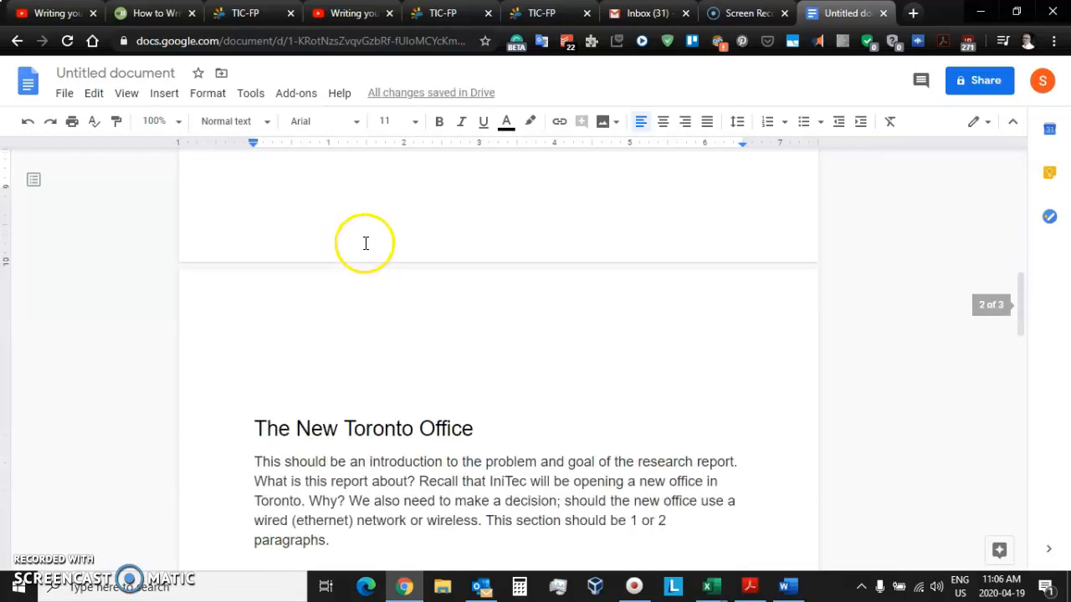
- Enter the cover page note "Name, Title, Image (wireless image)" on the first line of the first page
scroll(370, 242, "up", 10)
left_click(447, 274)
type("Na")
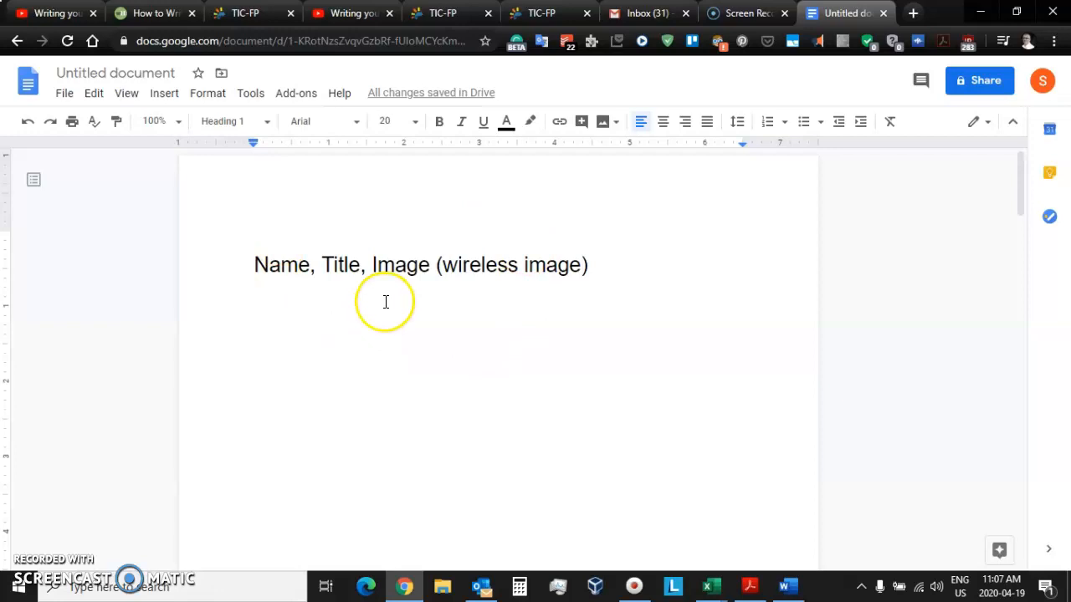
- Insert a table of contents with page numbers above the heading "The New Toronto Office"
scroll(386, 302, "down", 4)
scroll(386, 302, "down", 5)
left_click(255, 279)
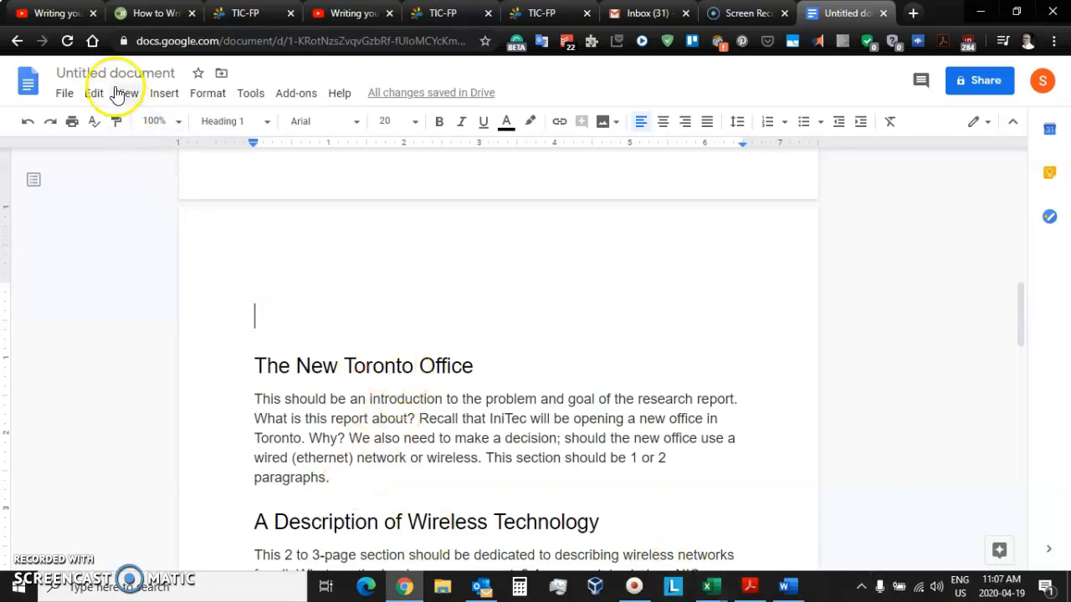
left_click(181, 101)
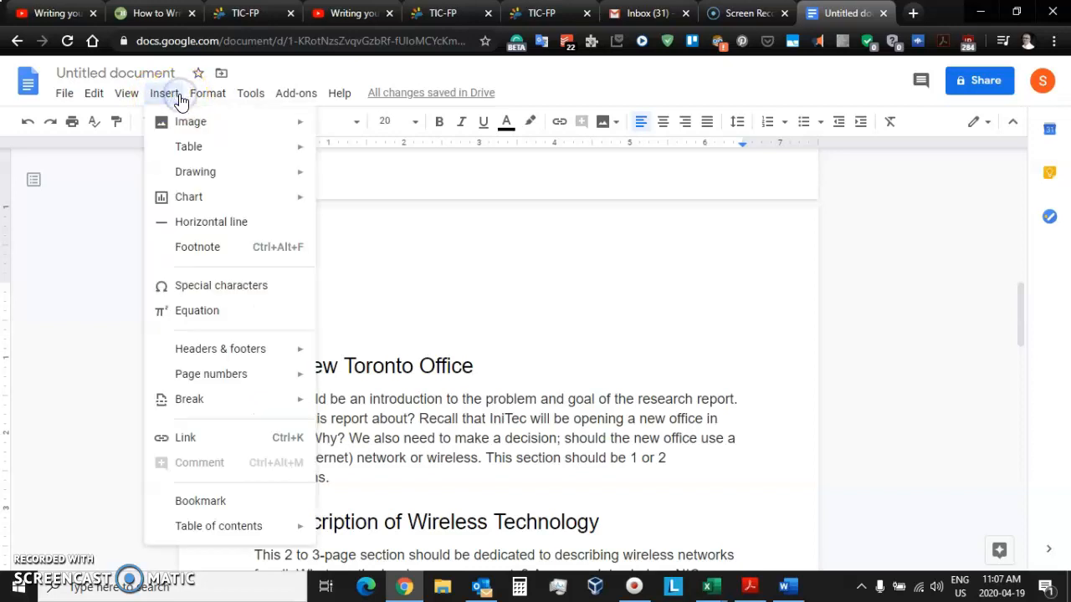
mouse_move(190, 525)
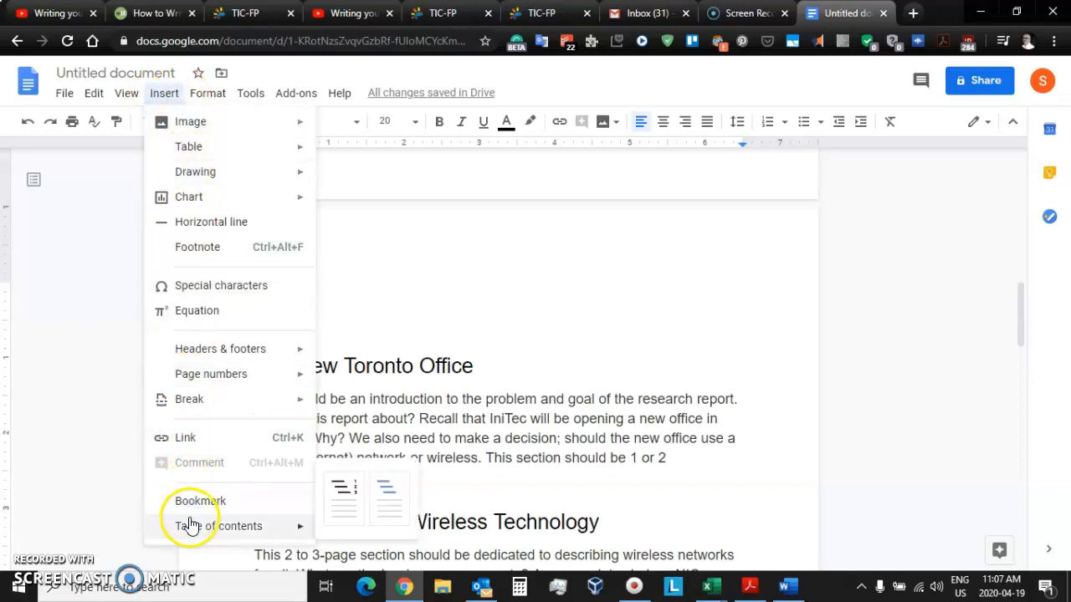
left_click(358, 506)
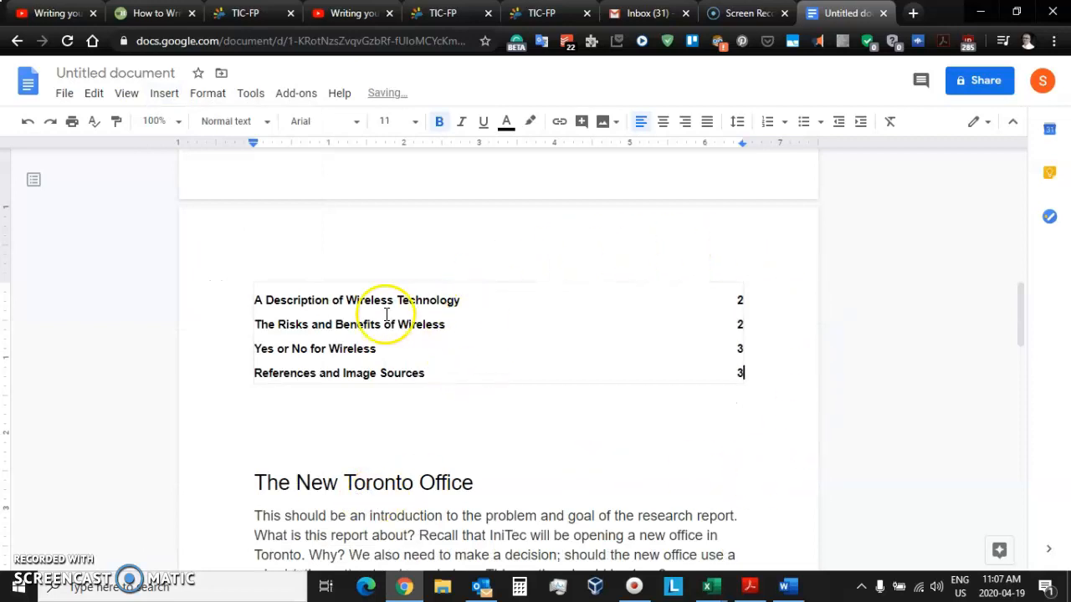
- Insert blank lines above the table of contents to move the whole table onto the second page
scroll(376, 435, "down", 4)
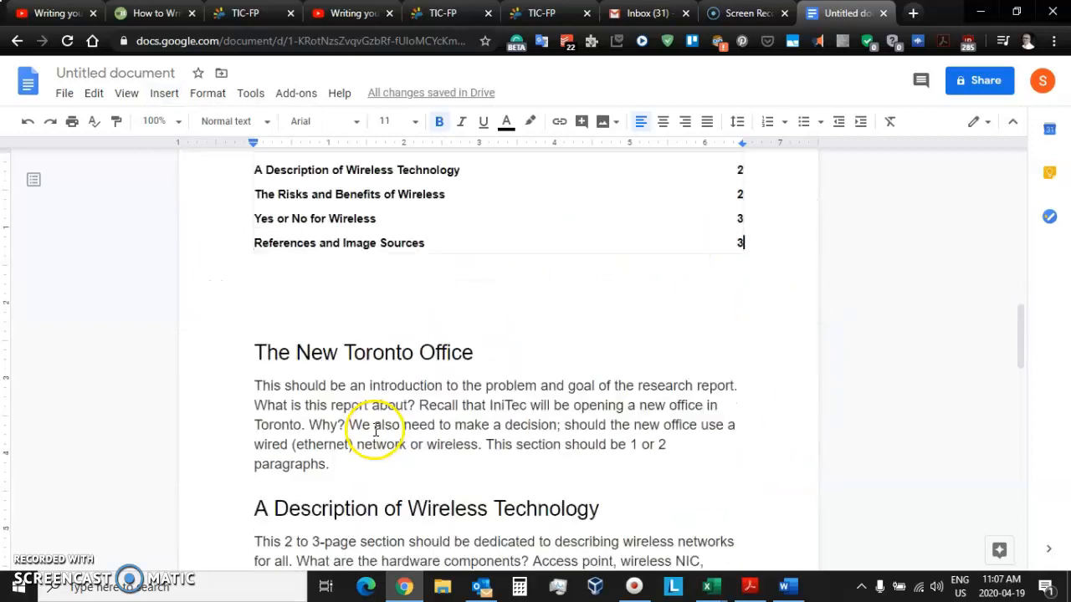
scroll(376, 431, "up", 8)
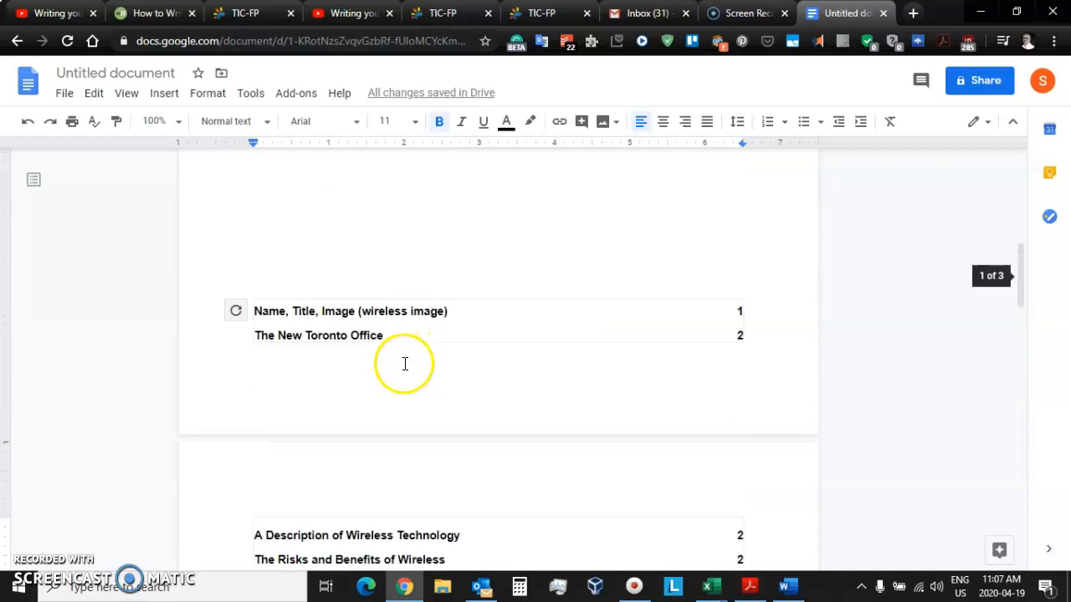
left_click(361, 313)
key("Return")
key("Return")
key("Return")
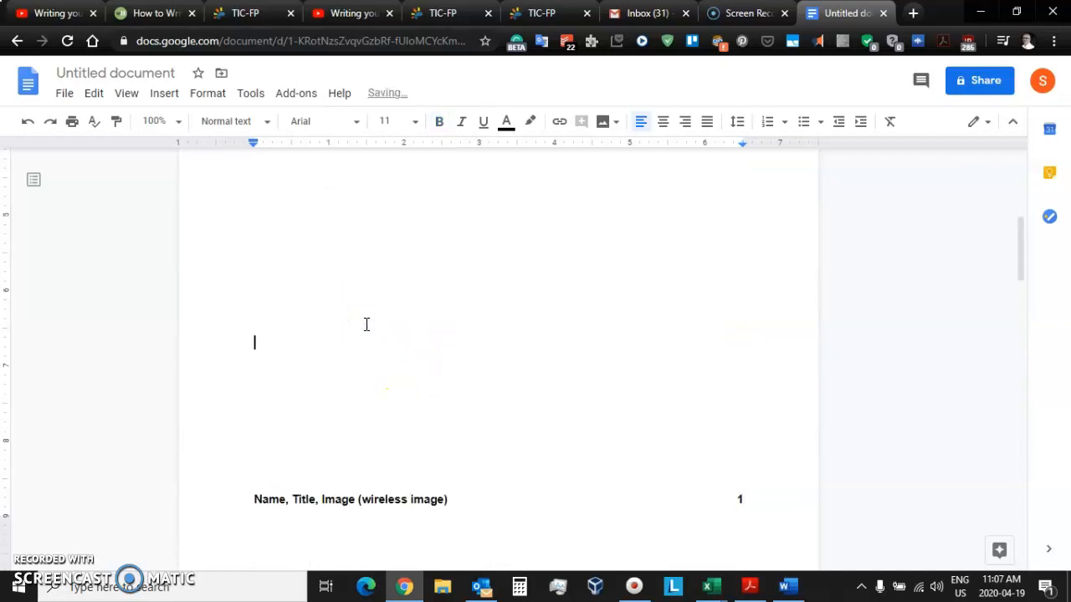
scroll(592, 348, "down", 6)
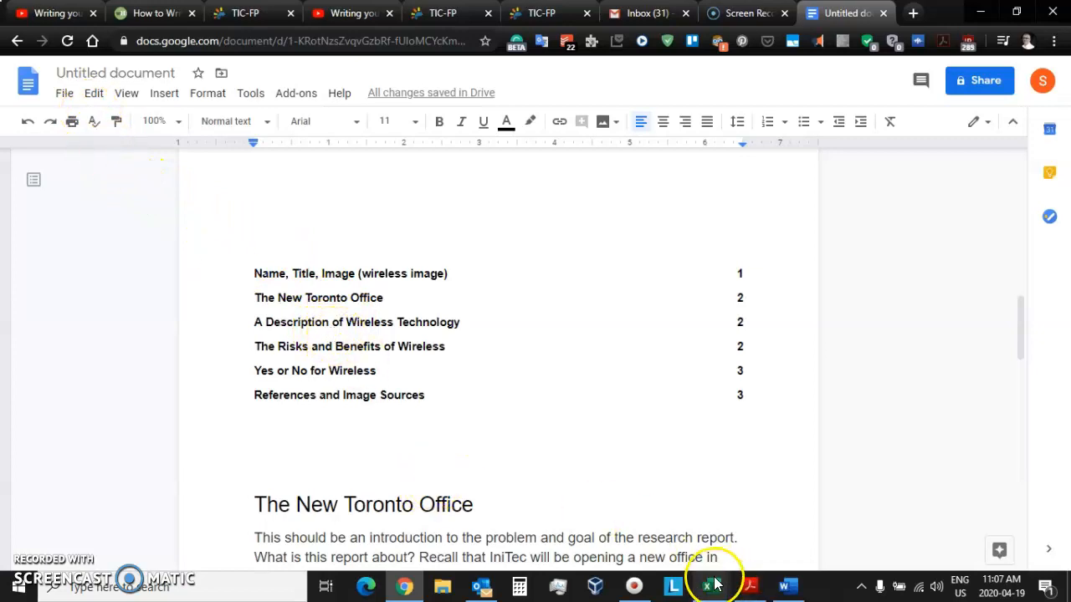
- Switch to the TIC-FP course site and open "Creating a Research Report (30% of grade)" in Module 5's Weekend 2 learning path
left_click(404, 589)
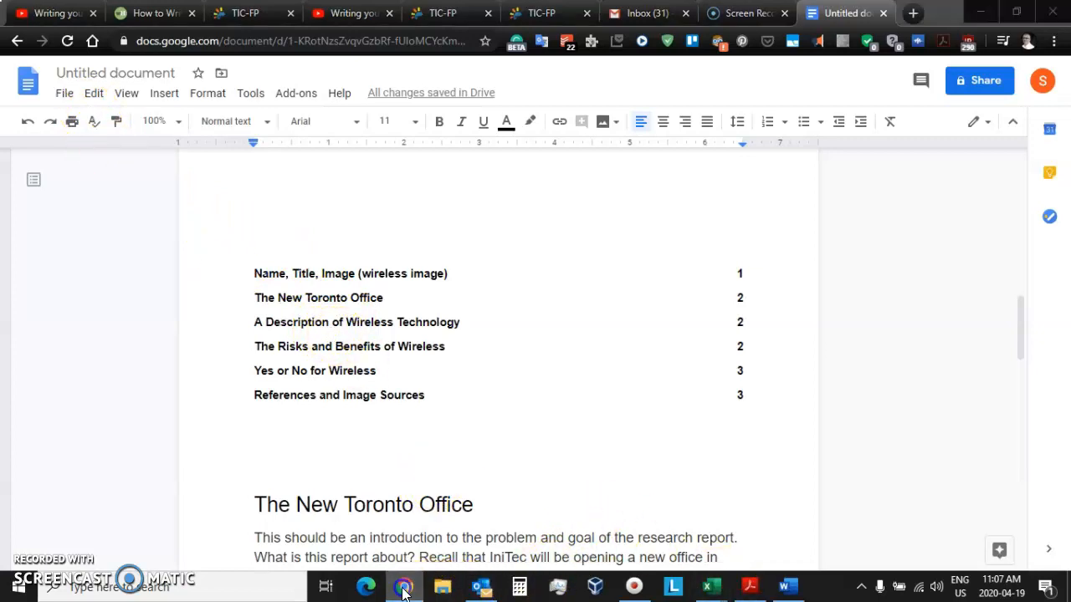
left_click(404, 589)
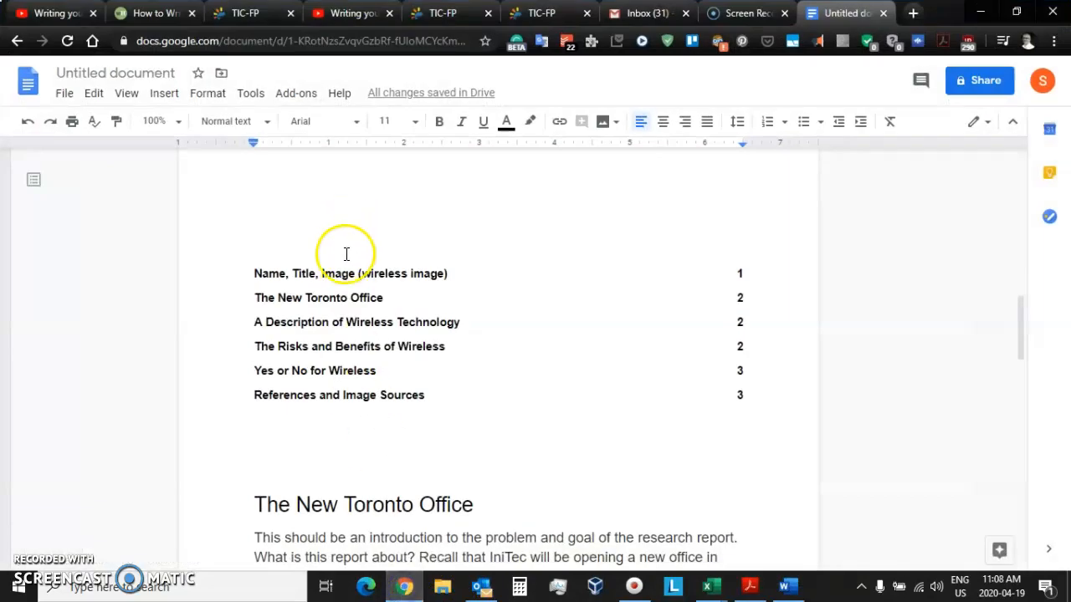
left_click(540, 13)
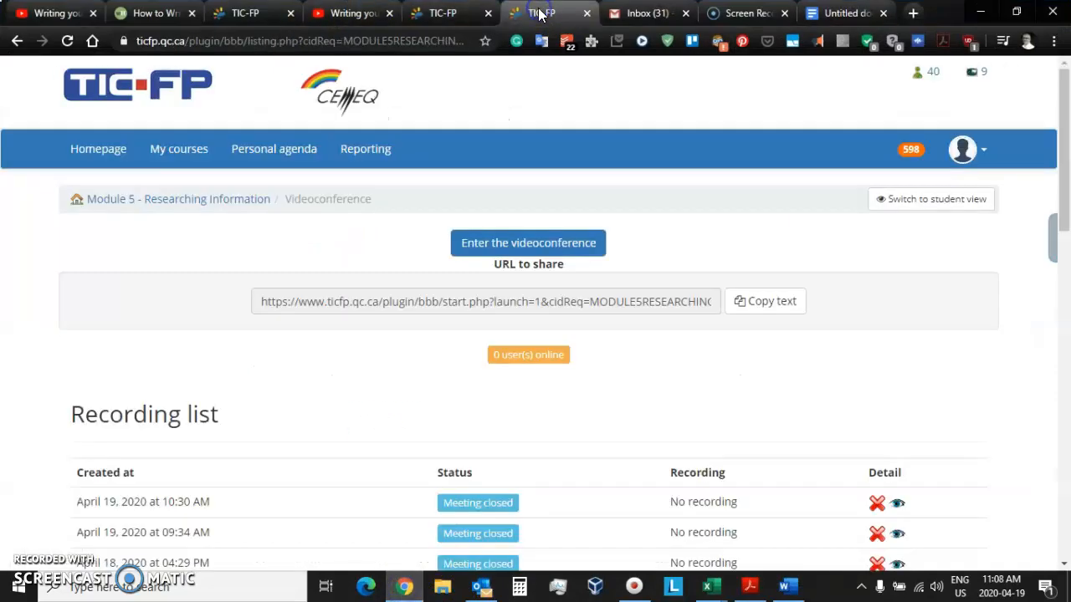
left_click(431, 10)
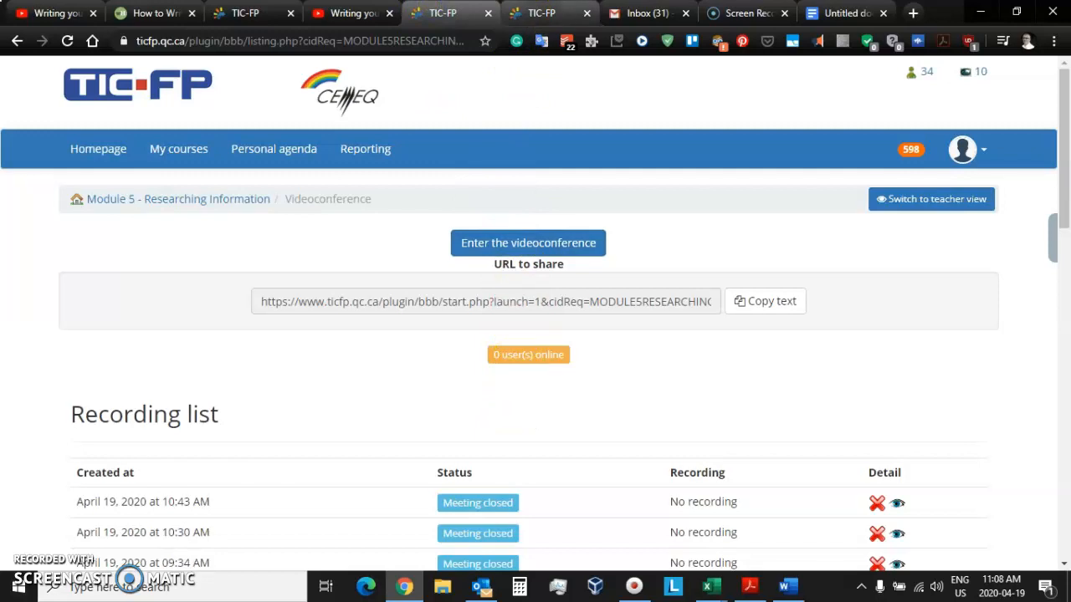
left_click(539, 13)
left_click(226, 200)
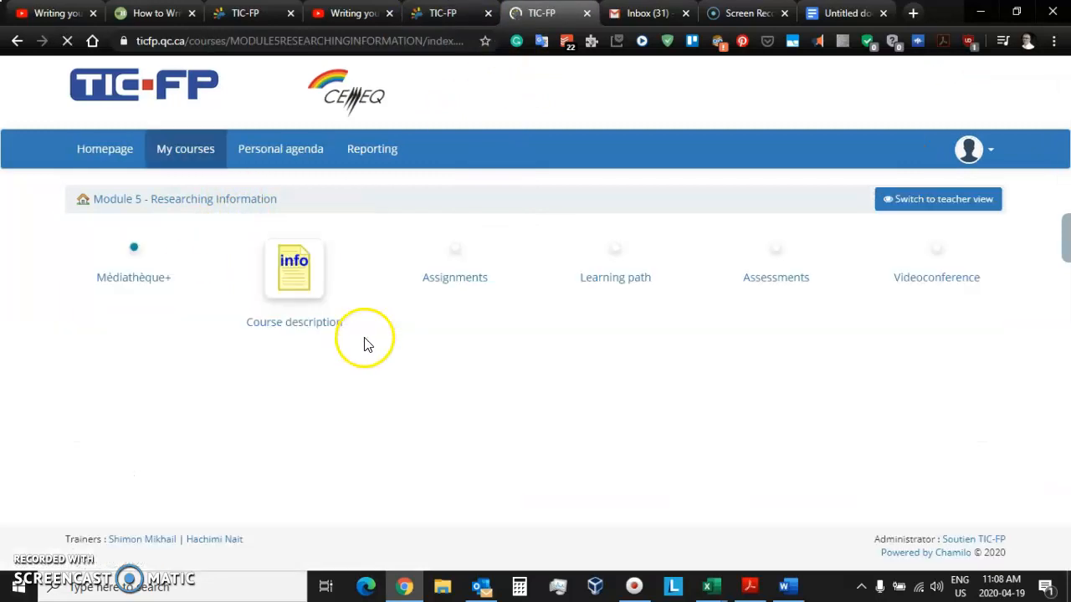
left_click(610, 270)
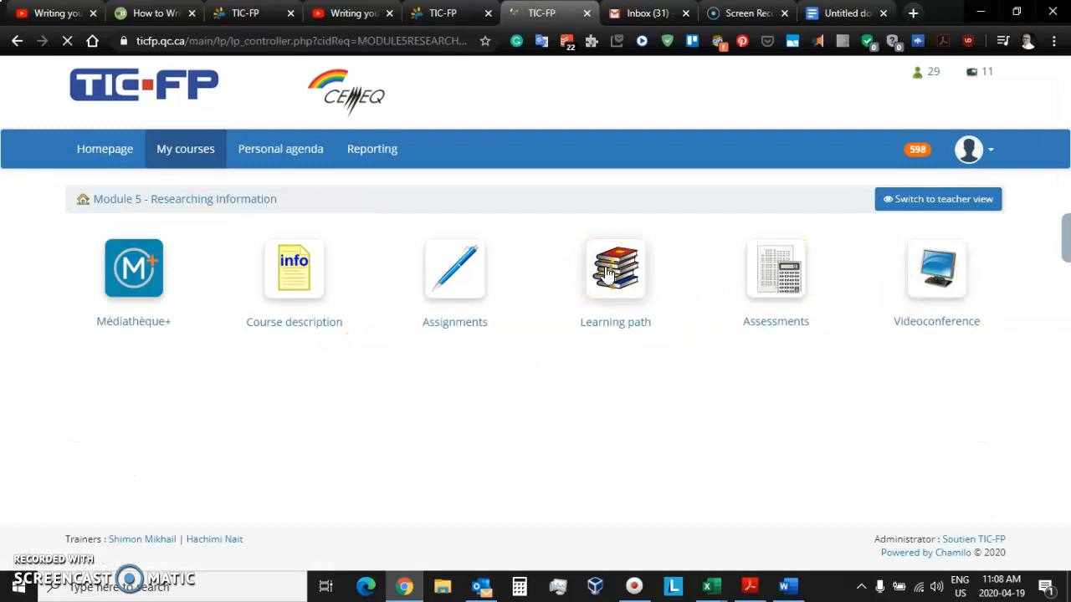
left_click(109, 366)
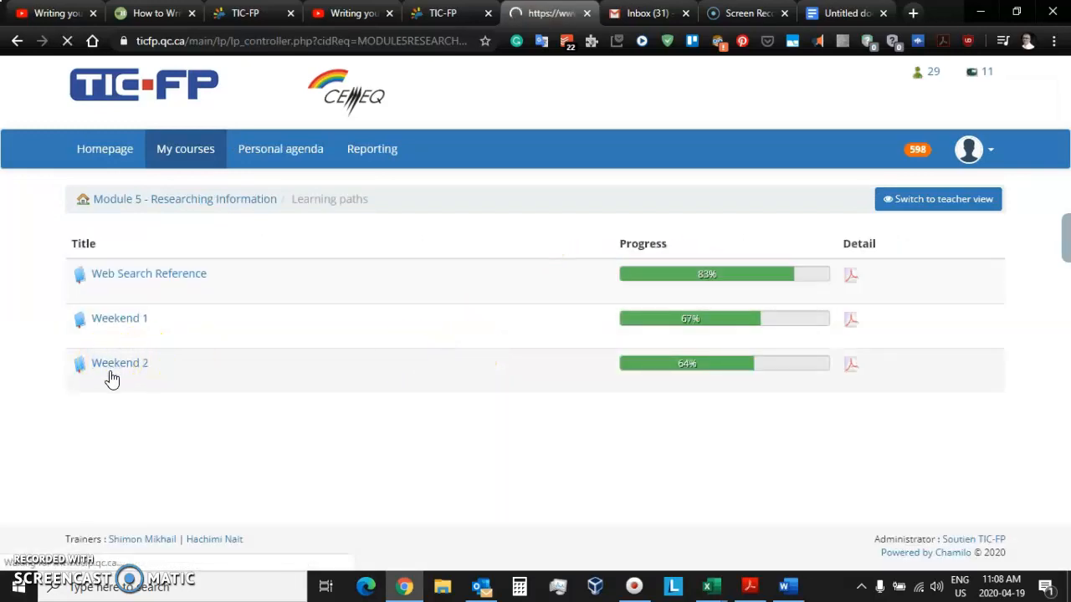
scroll(217, 485, "down", 1)
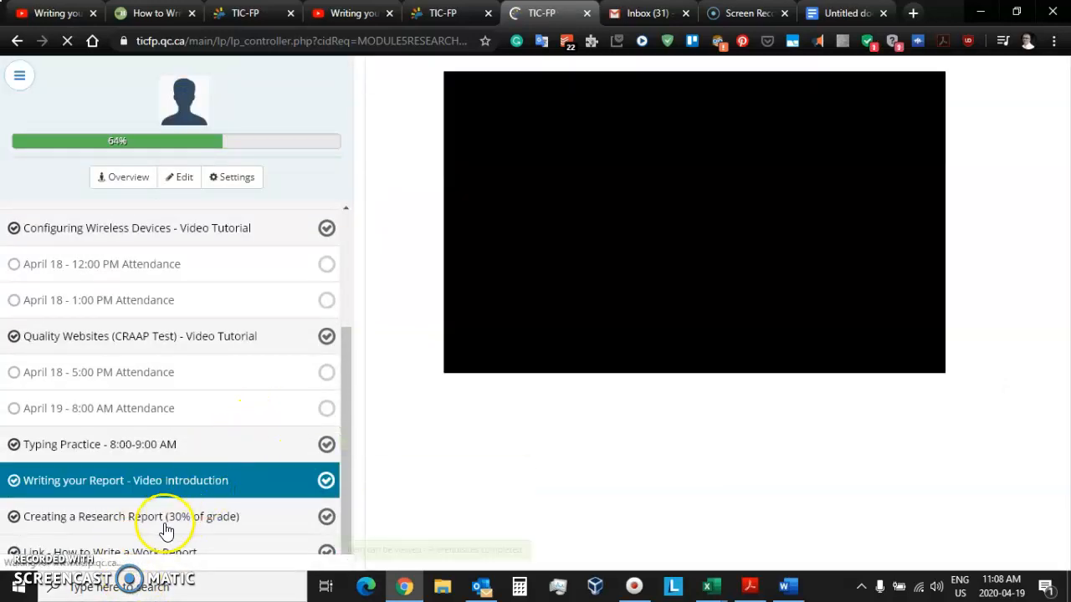
left_click(166, 527)
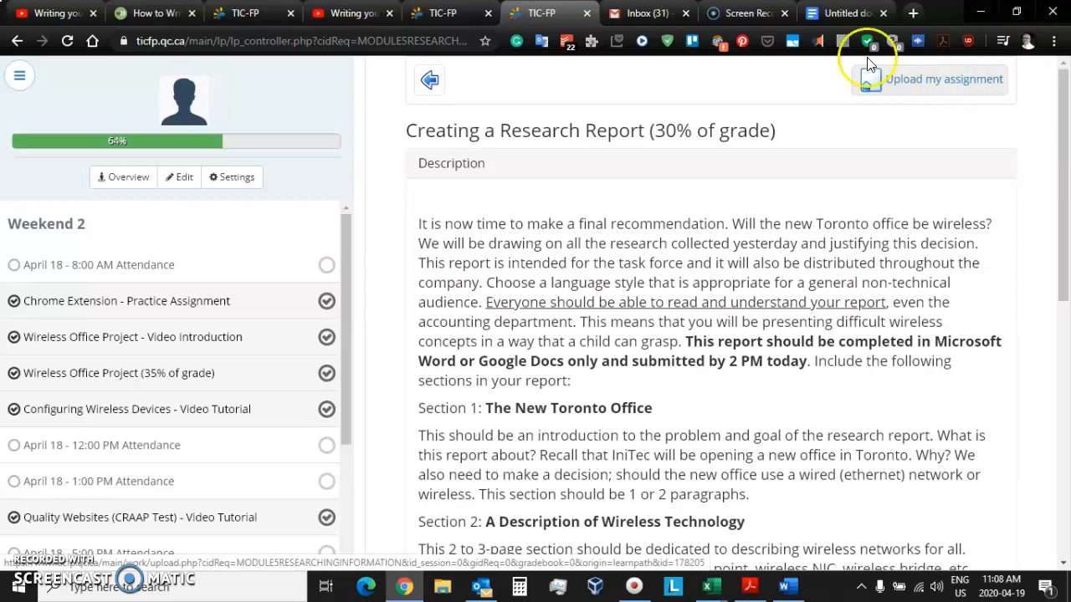
- Switch back to the Google Docs report and rename the document as "Toronto Office"
left_click(831, 10)
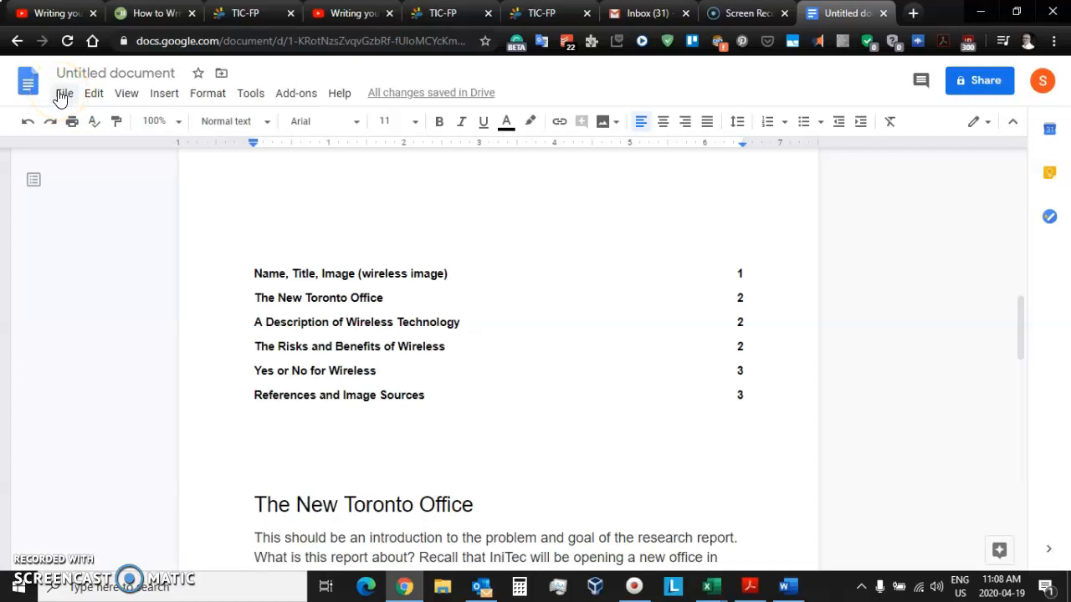
left_click(101, 74)
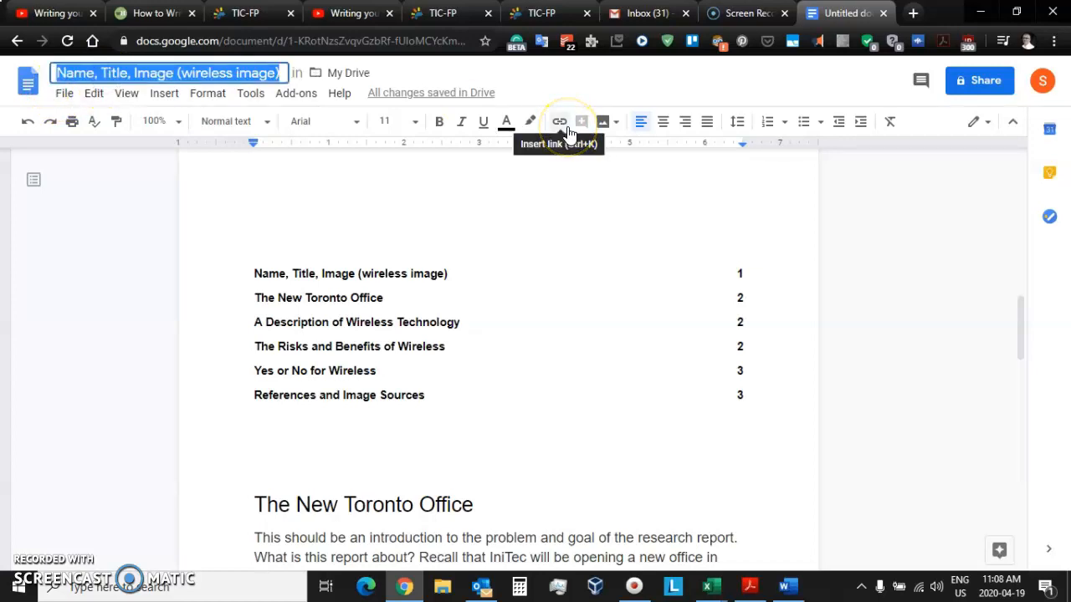
type("Toronto Office")
key("Return")
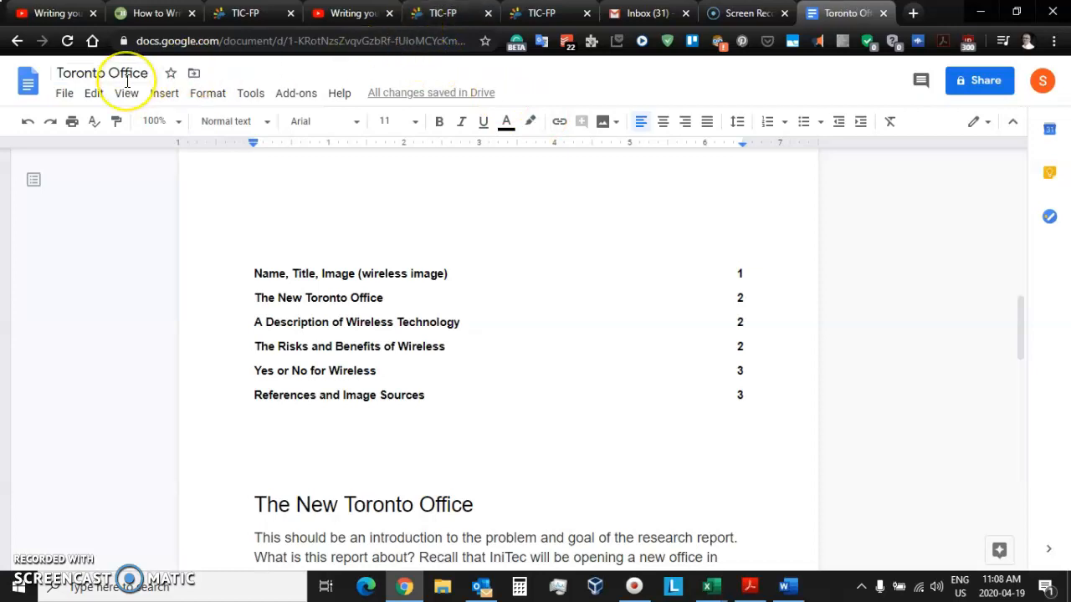
- Set up a Microsoft Word (.docx) download of the report to the Desktop and cancel the save
left_click(282, 326)
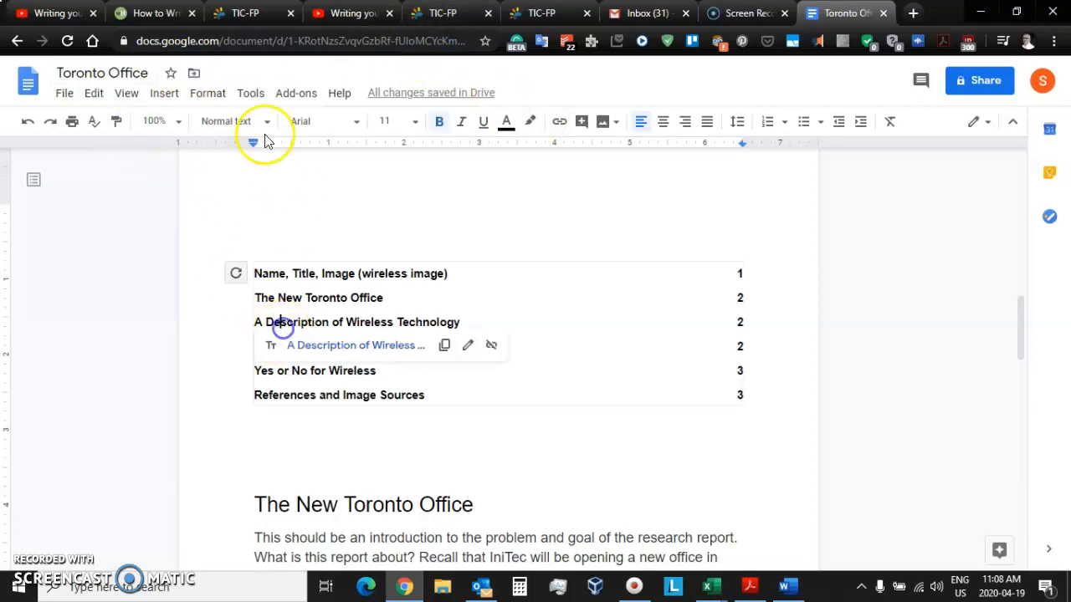
left_click(65, 93)
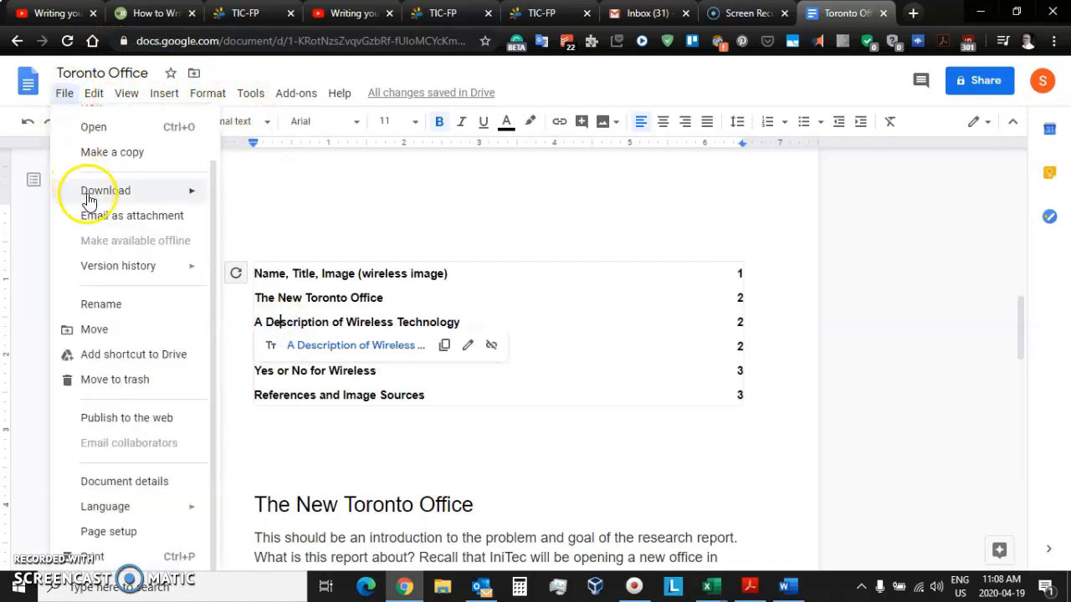
mouse_move(89, 192)
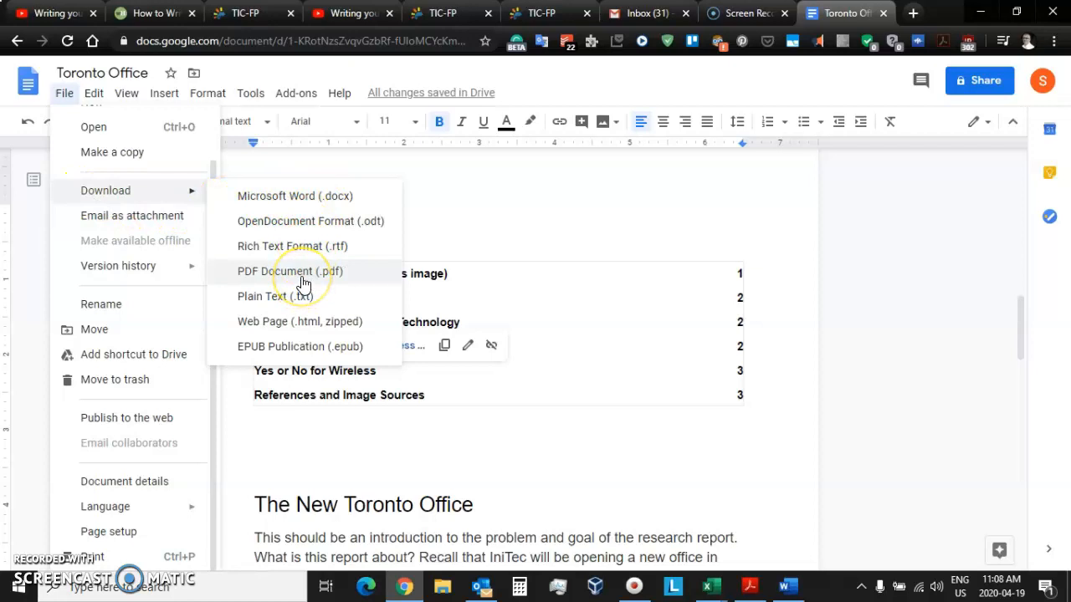
left_click(316, 198)
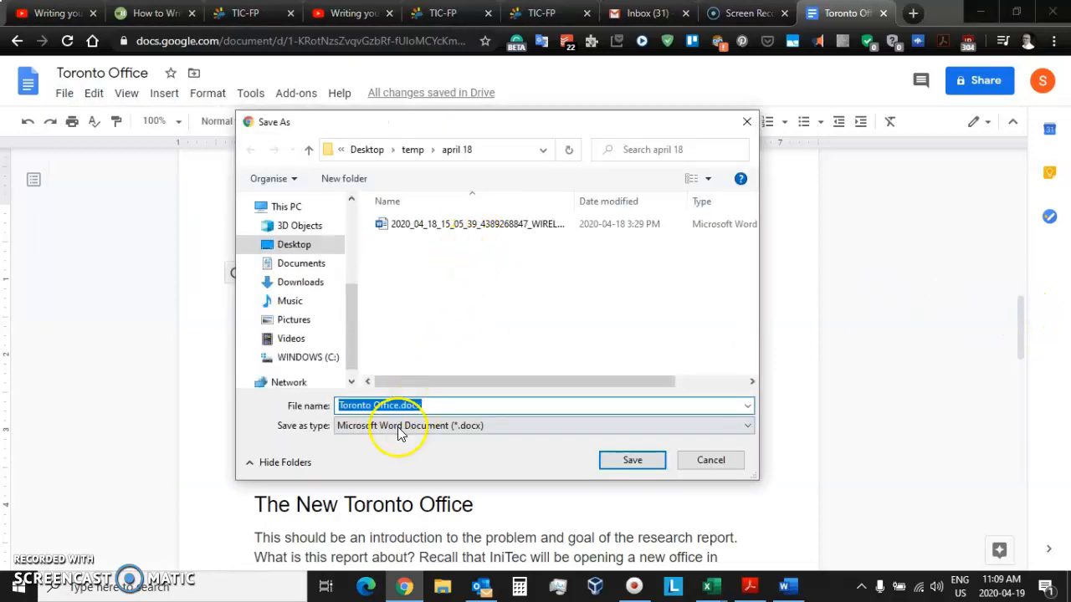
left_click(284, 242)
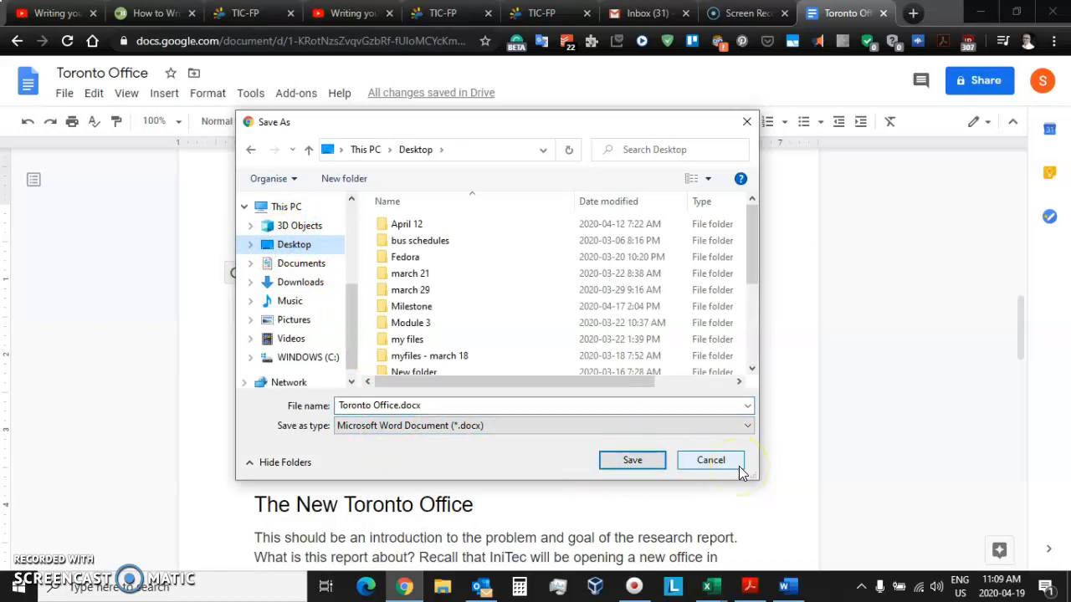
left_click(475, 427)
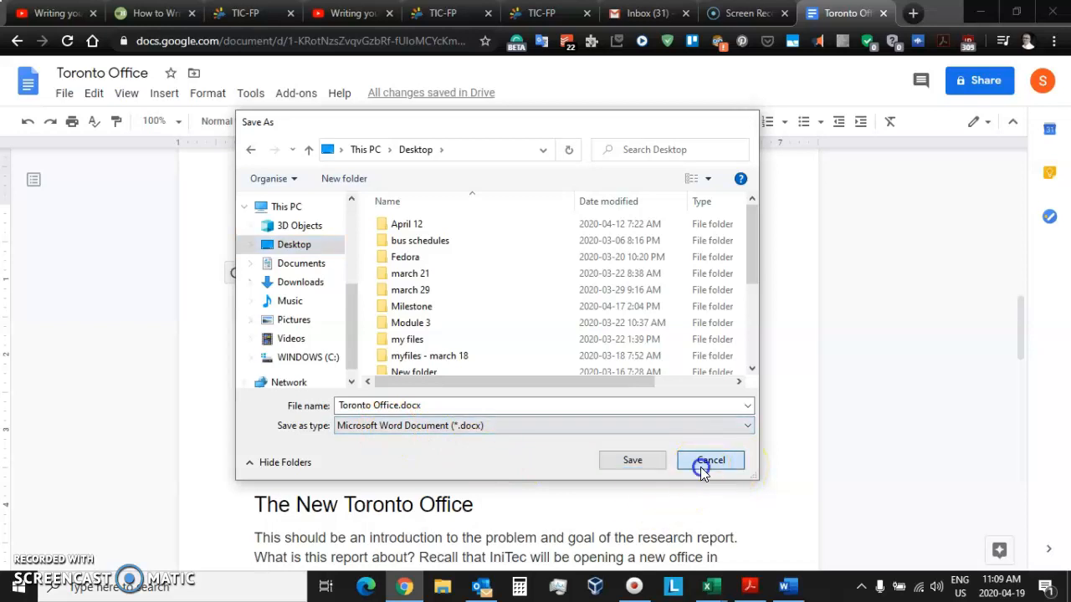
left_click(702, 468)
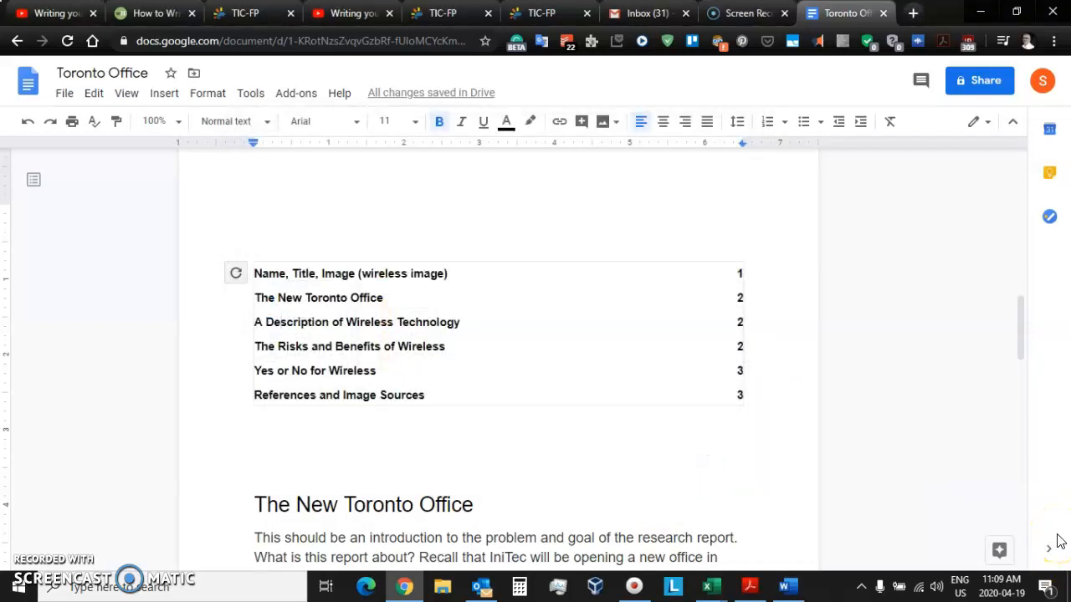